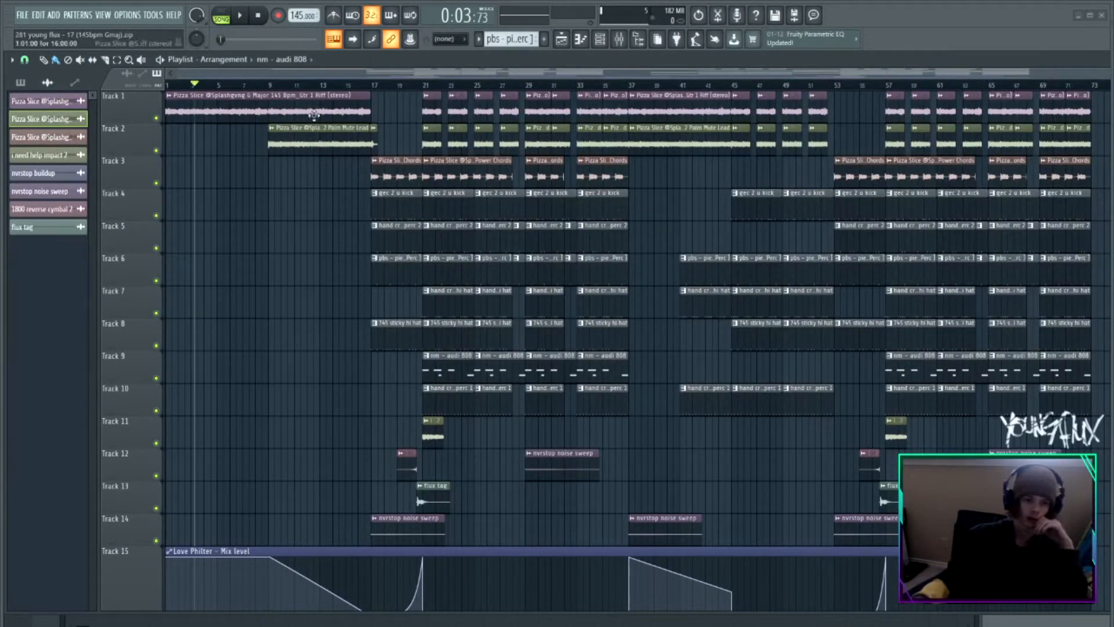
Select a section at the start of the arrangement and play it back, then pause
left_click_drag(199, 84, 369, 93)
left_click(242, 18)
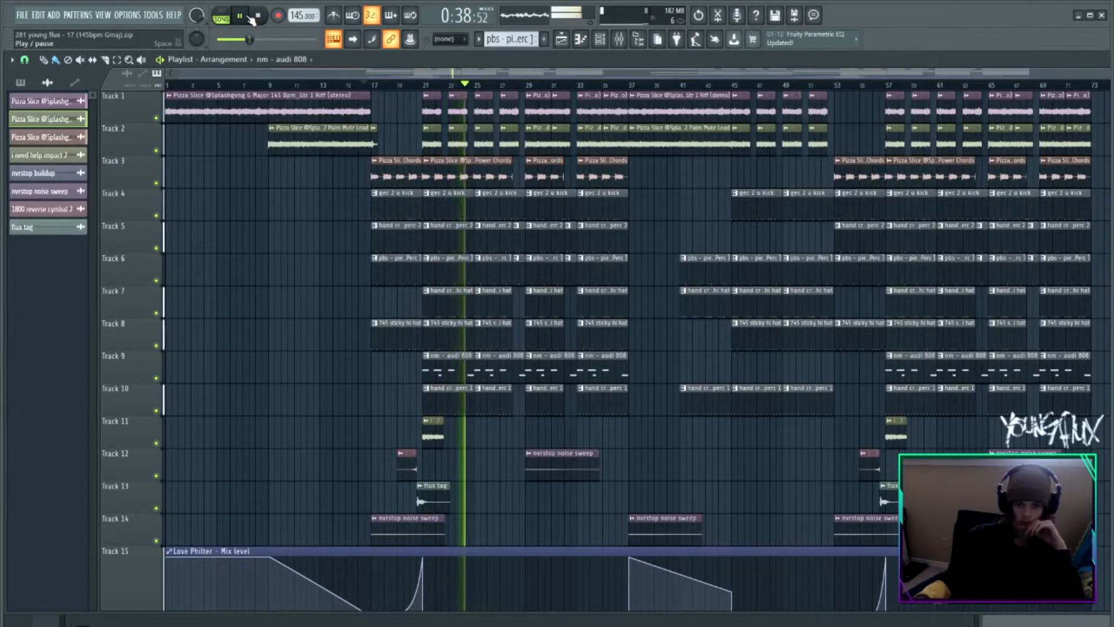
key("space")
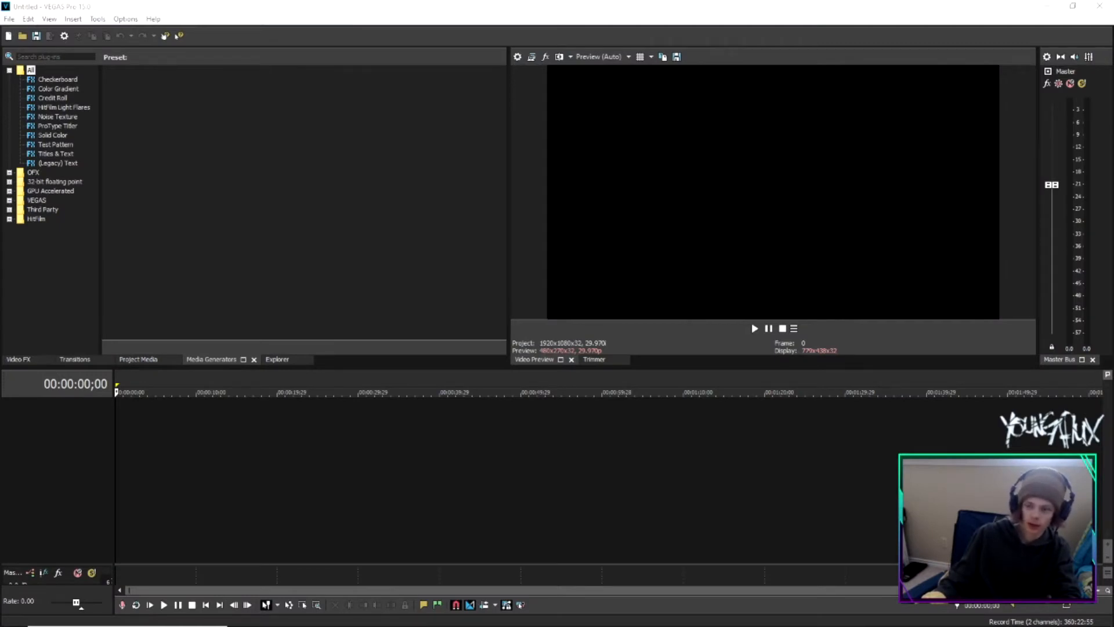
In VEGAS Pro, add the video clip to the timeline and match the project video settings to it
left_click_drag(1106, 435, 253, 435)
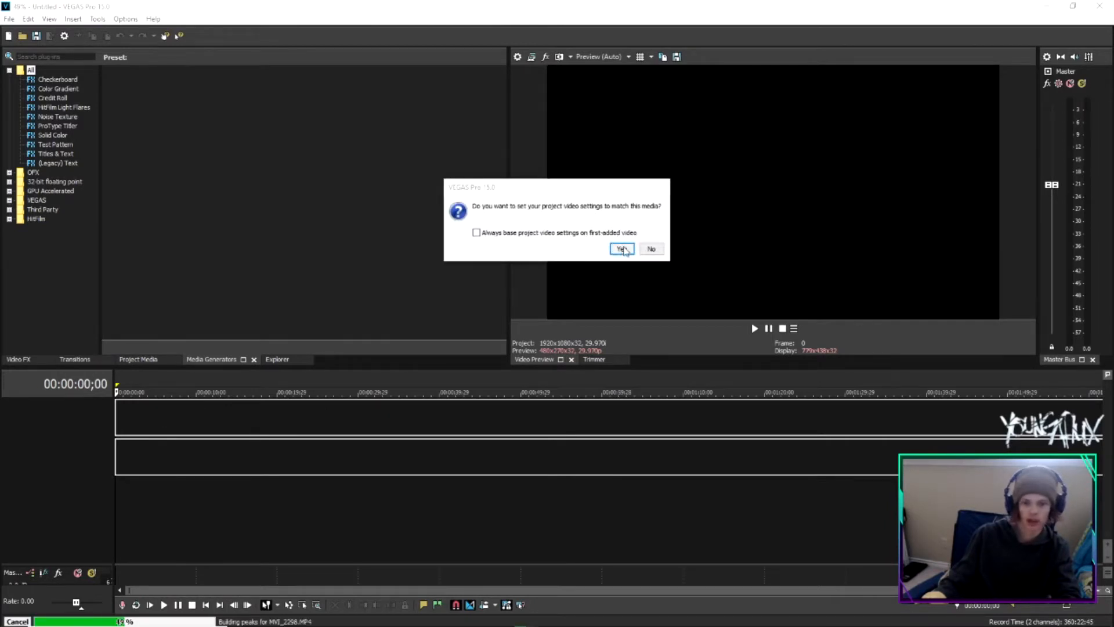
left_click(622, 250)
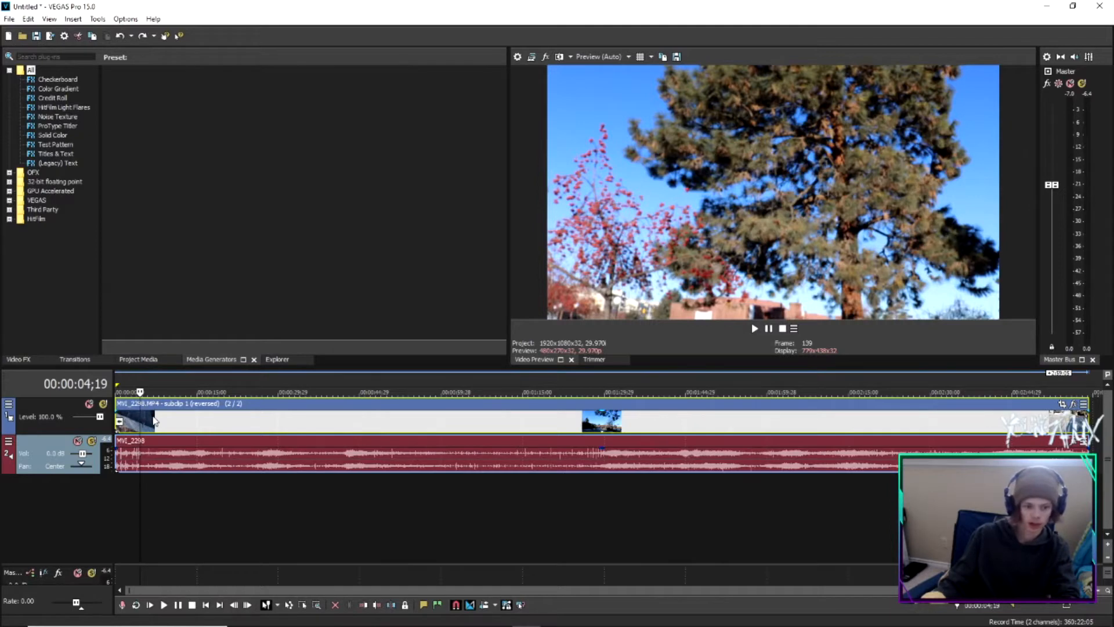
Scrub the start of the timeline to preview the clip
left_click(121, 379)
left_click(137, 378)
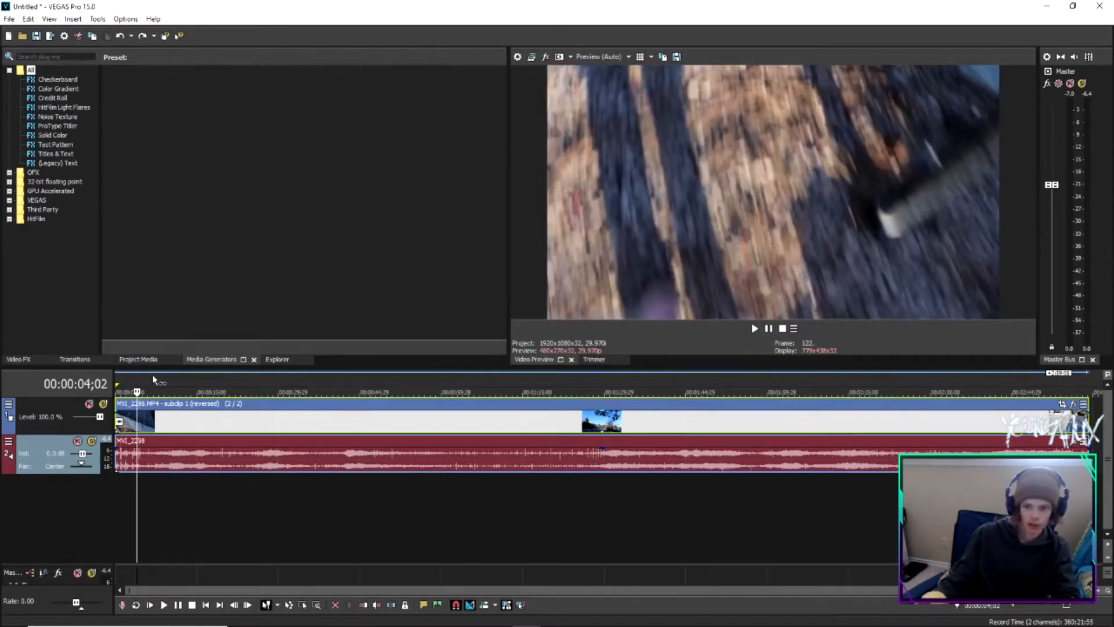
left_click(159, 379)
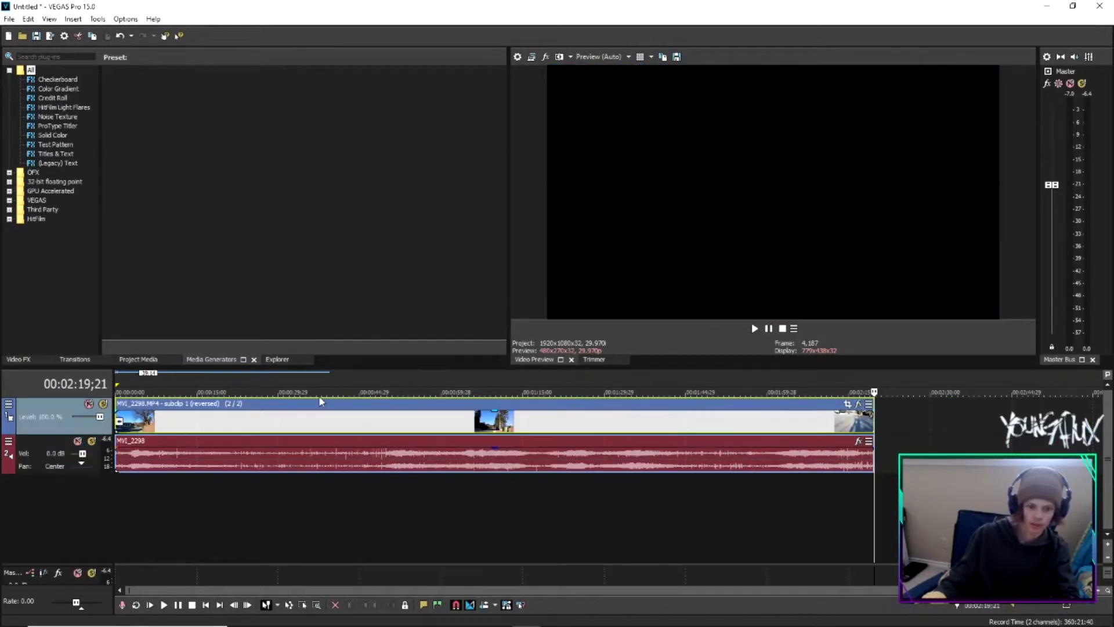
Toggle the Reverse option on the video event
left_click(319, 404)
right_click(320, 406)
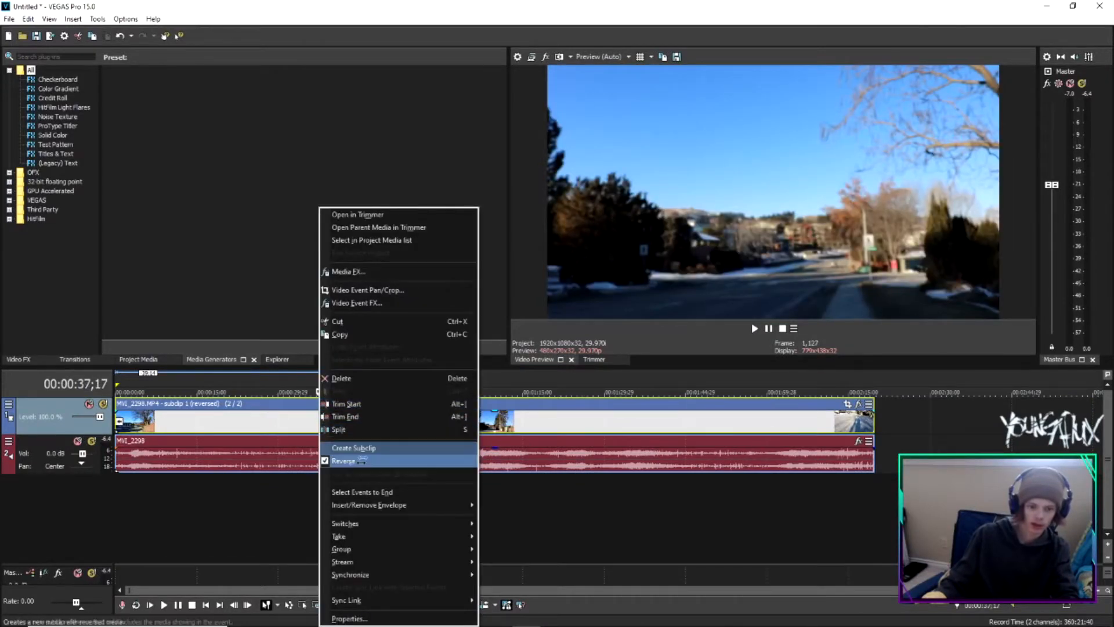
left_click(344, 460)
Add the VEGAS Film Effects plug-in to the video event
left_click(889, 526)
left_click(826, 404)
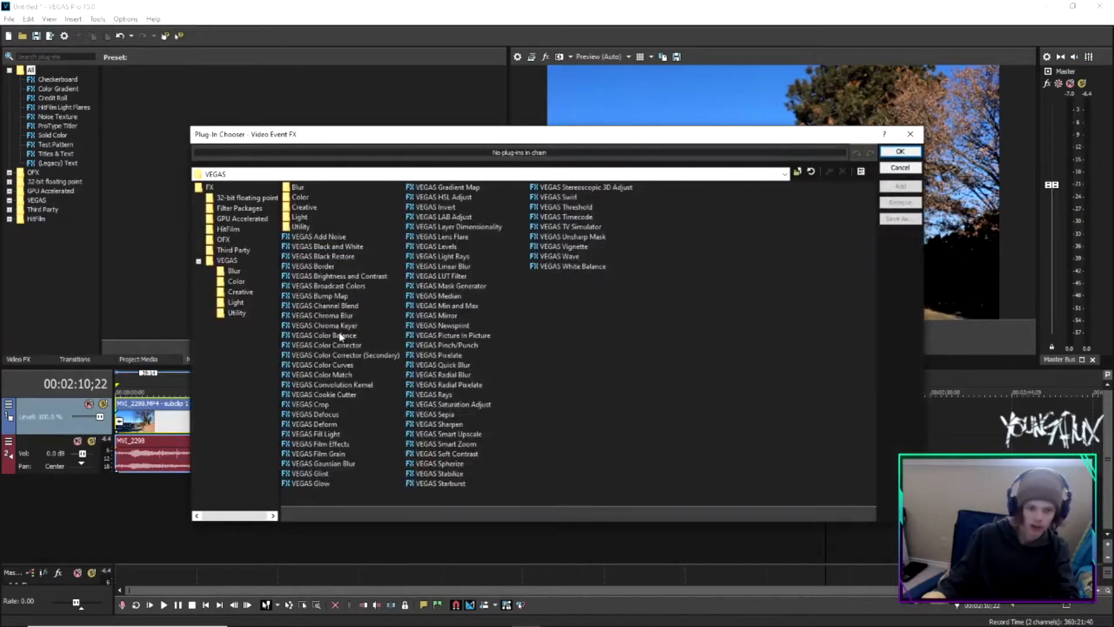
left_click(323, 443)
left_click(898, 187)
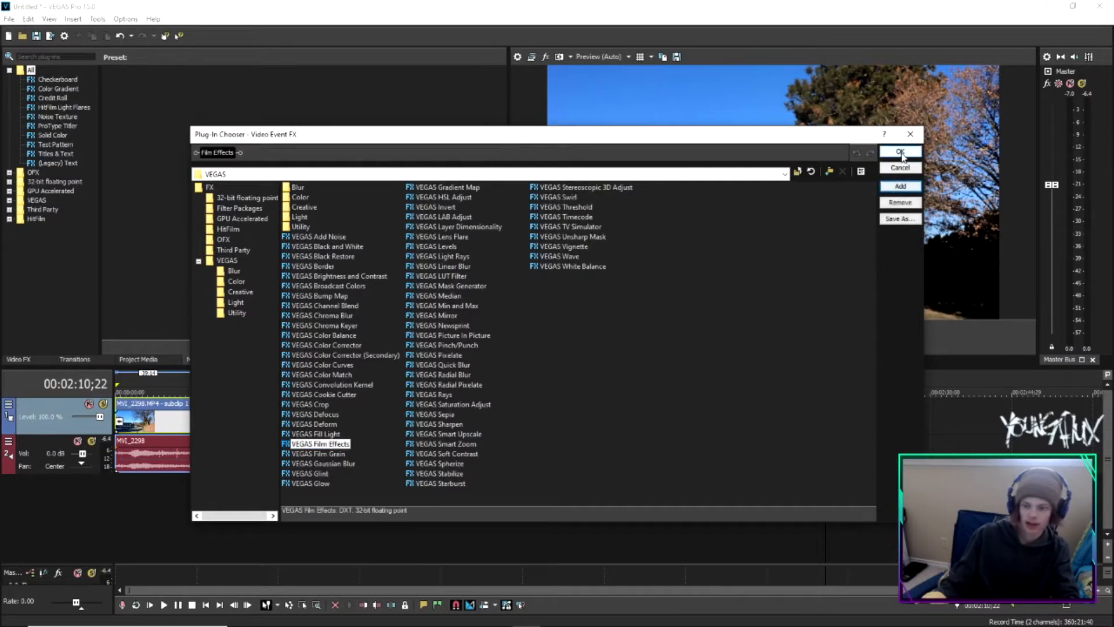
left_click(901, 152)
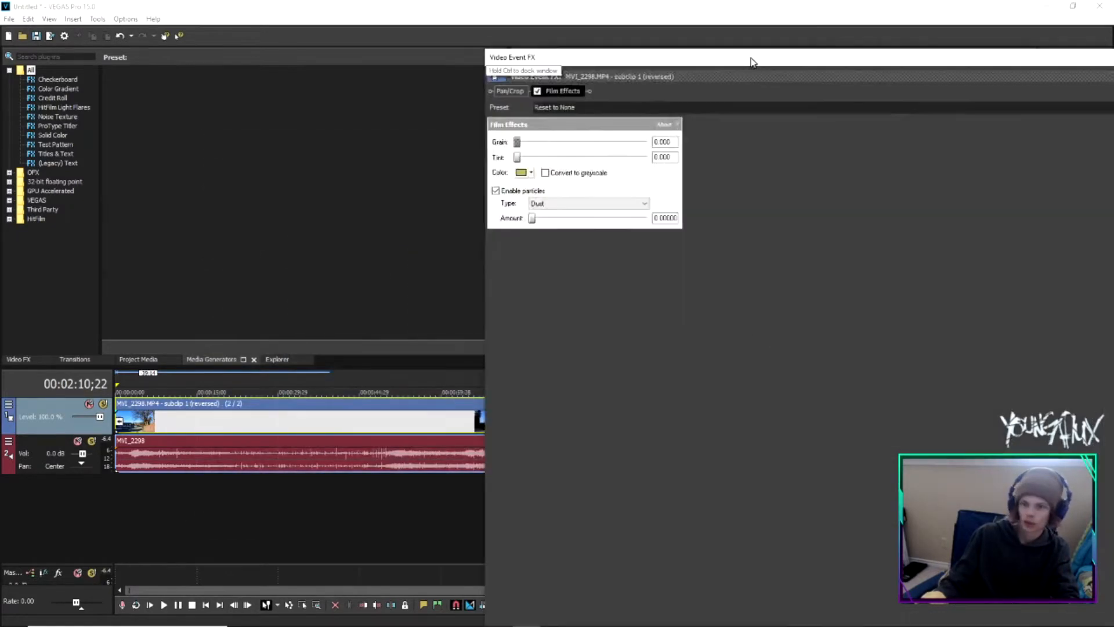
Set the Film Effects grain to about 0.112 and the particle type to Scratches
left_click_drag(747, 64, 472, 60)
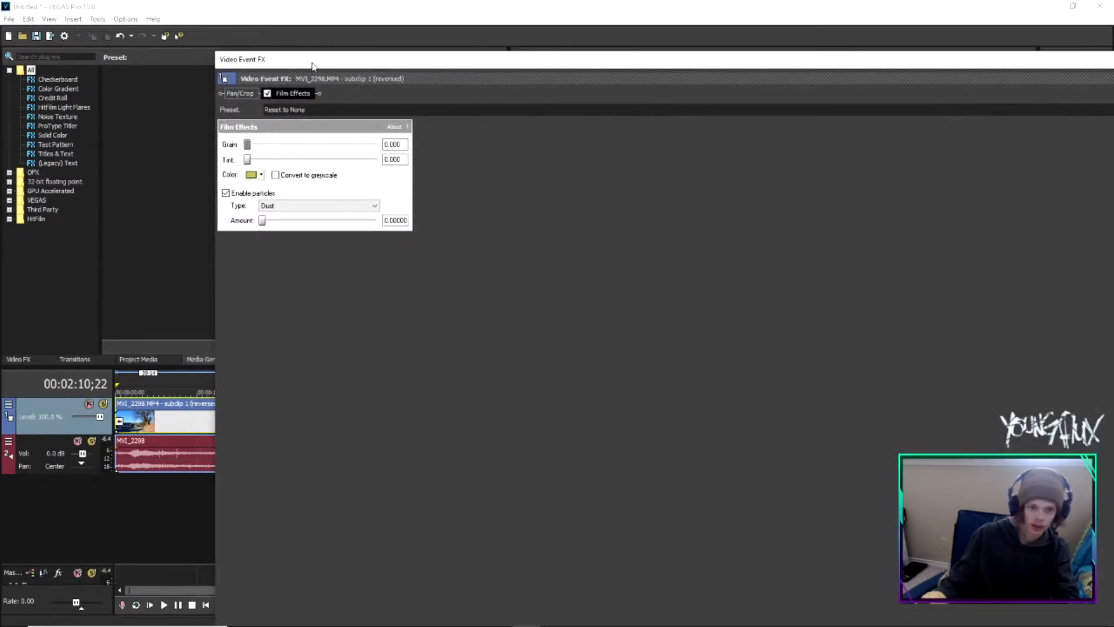
left_click_drag(312, 65, 330, 225)
left_click(329, 456)
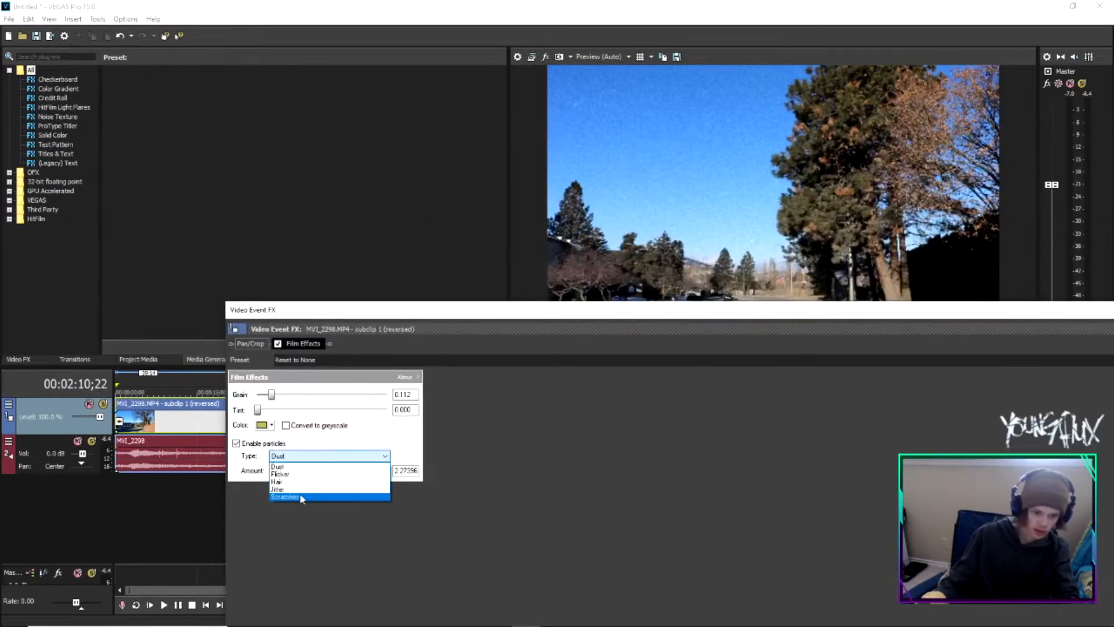
left_click(297, 499)
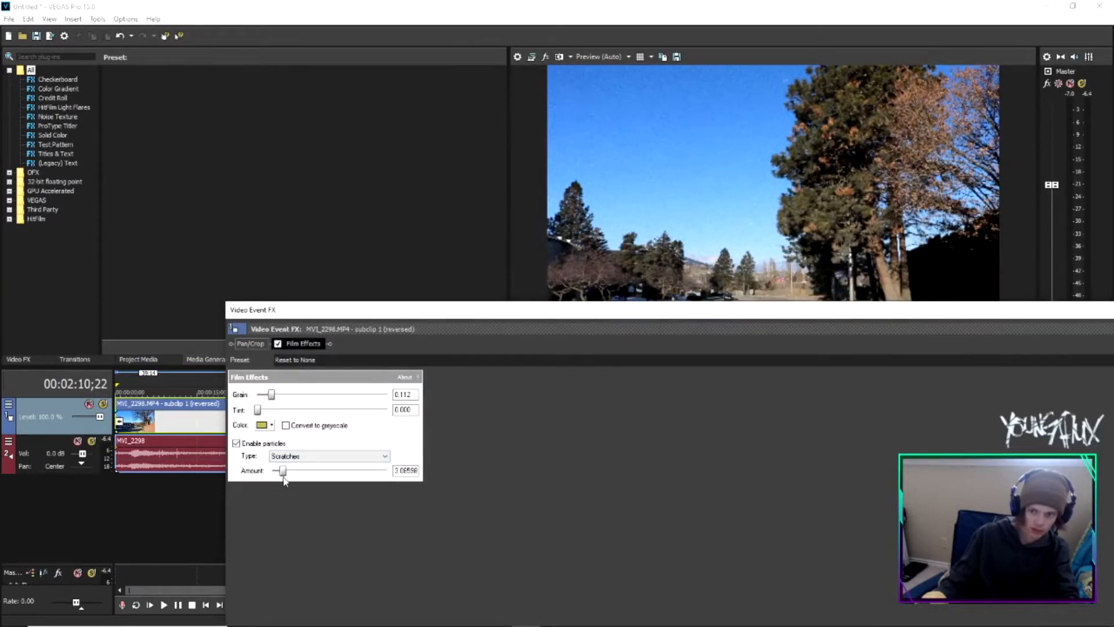
Move the effects window aside and scrub through the timeline to preview the effect
left_click_drag(440, 314, 1102, 365)
left_click(755, 328)
left_click(523, 377)
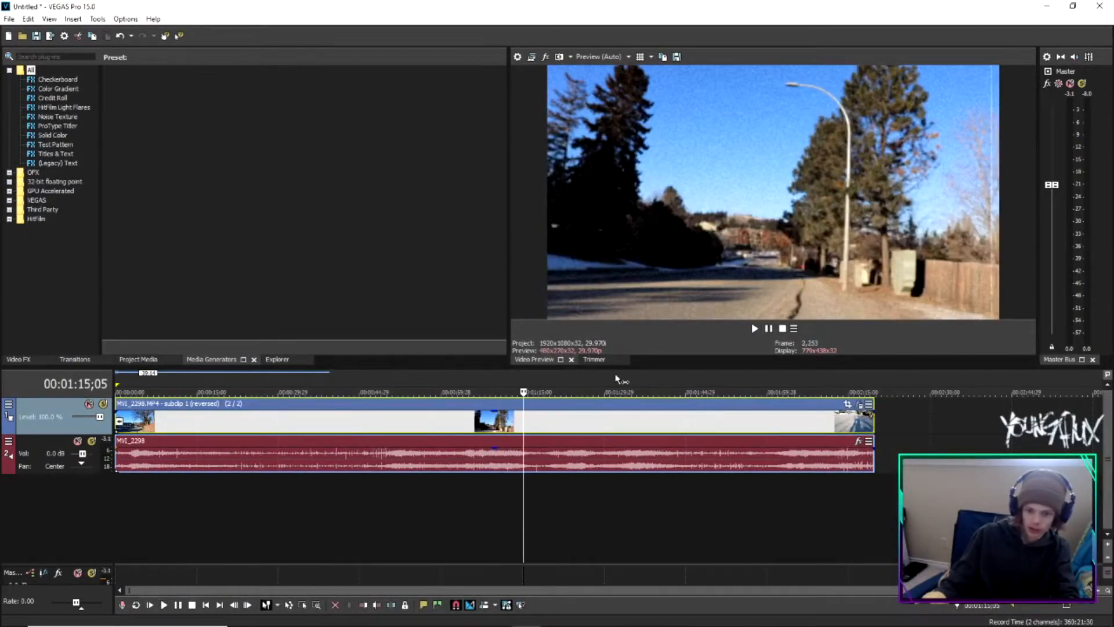
left_click(616, 379)
left_click(731, 380)
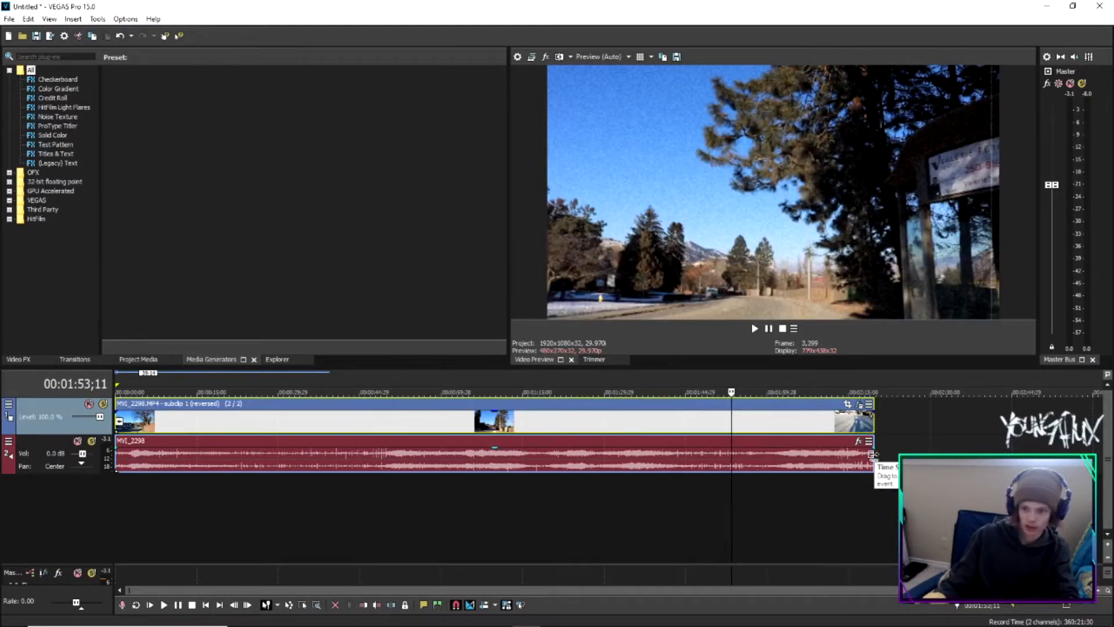
Time-stretch the video and audio events to lengthen them
left_click_drag(872, 456, 1079, 459)
left_click(615, 381)
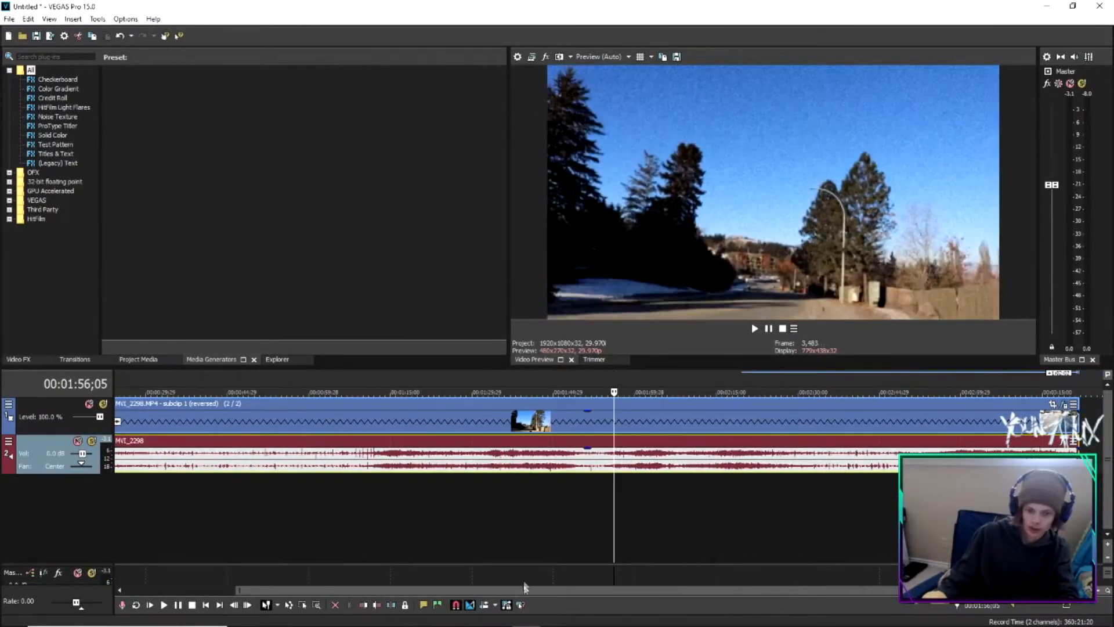
Split the events at about 1:58 and delete the part after the split
left_click_drag(522, 588, 319, 592)
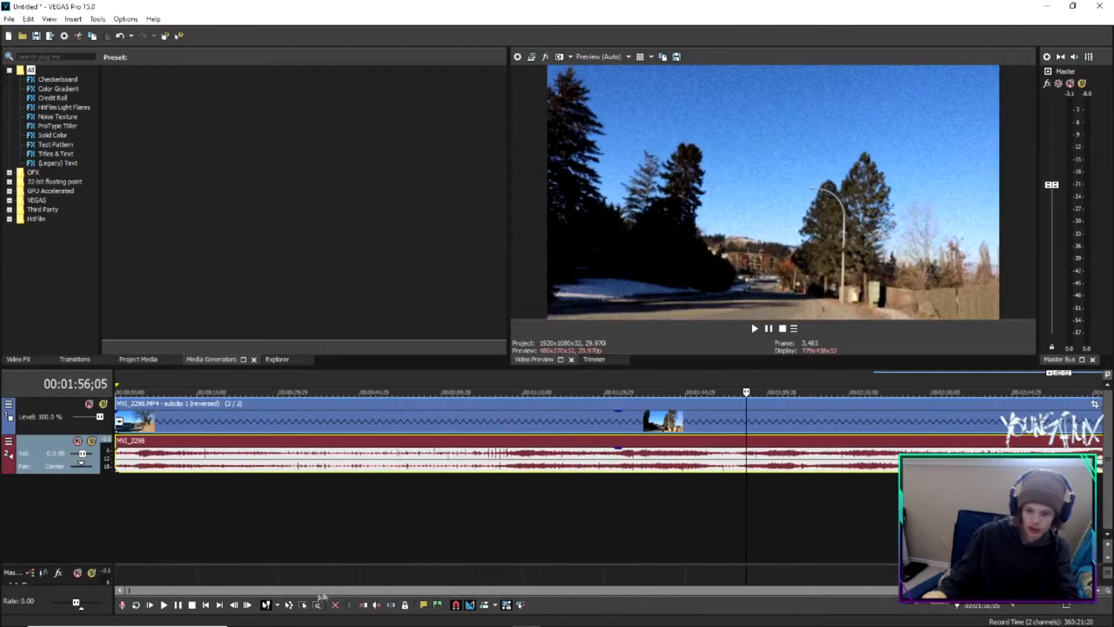
left_click_drag(941, 591, 1073, 590)
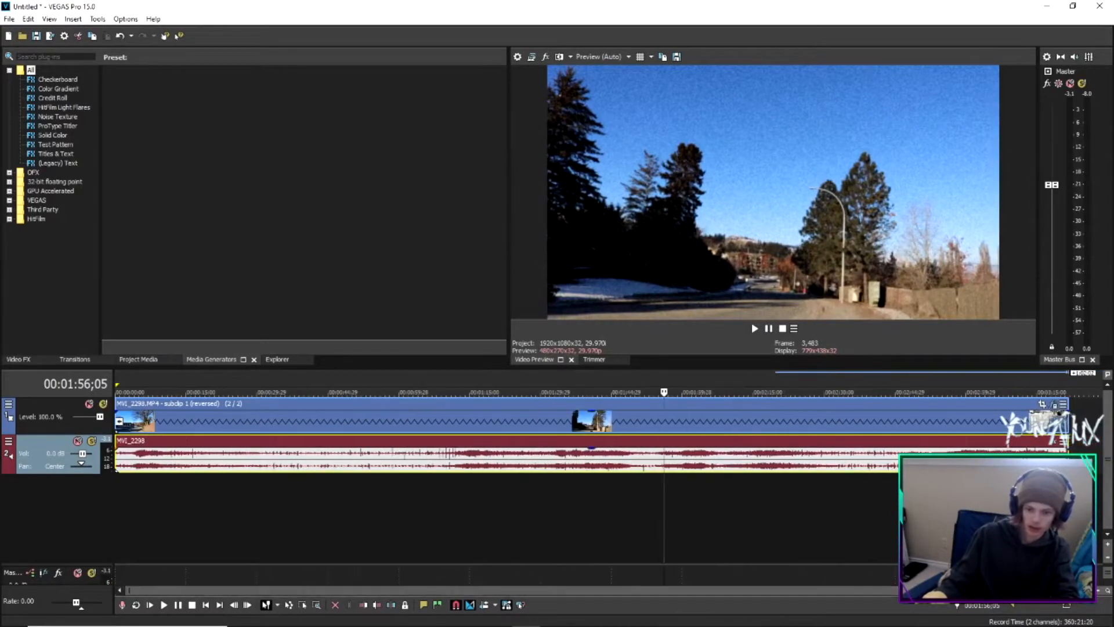
left_click(694, 377)
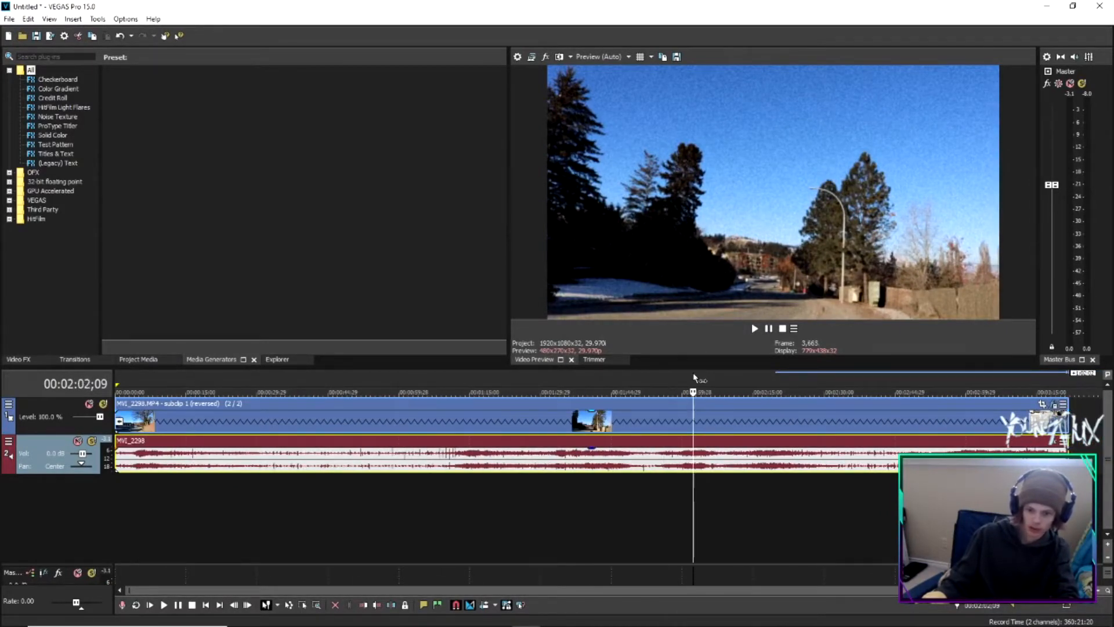
left_click_drag(695, 377, 677, 377)
key("s")
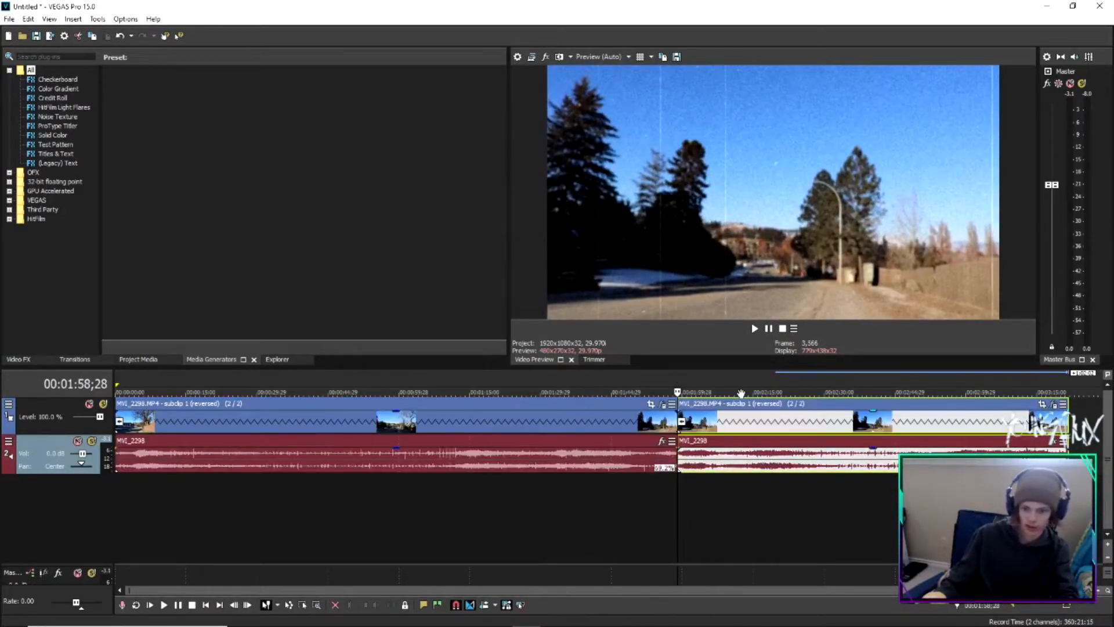
key("Delete")
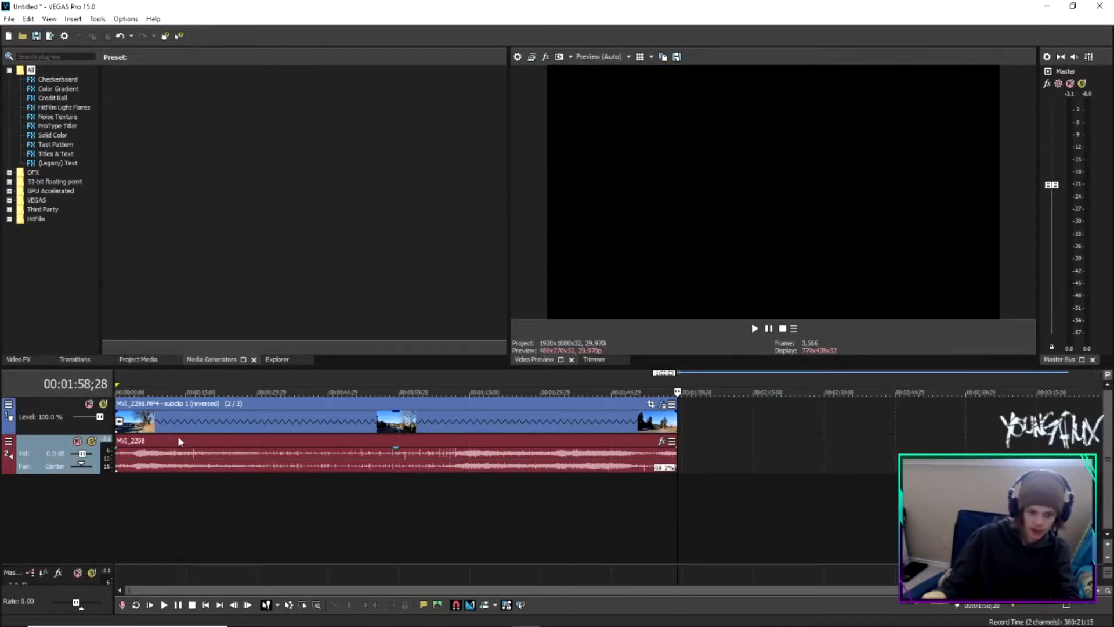
Add a fade-in of about 2 seconds to the start of the video event
left_click(123, 419)
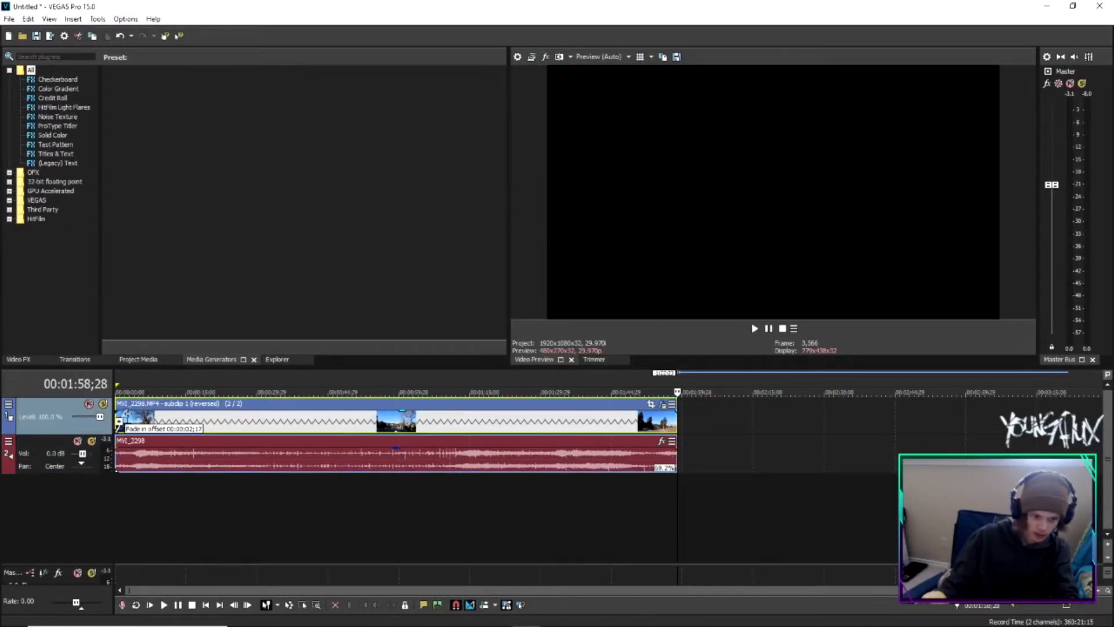
left_click(328, 462)
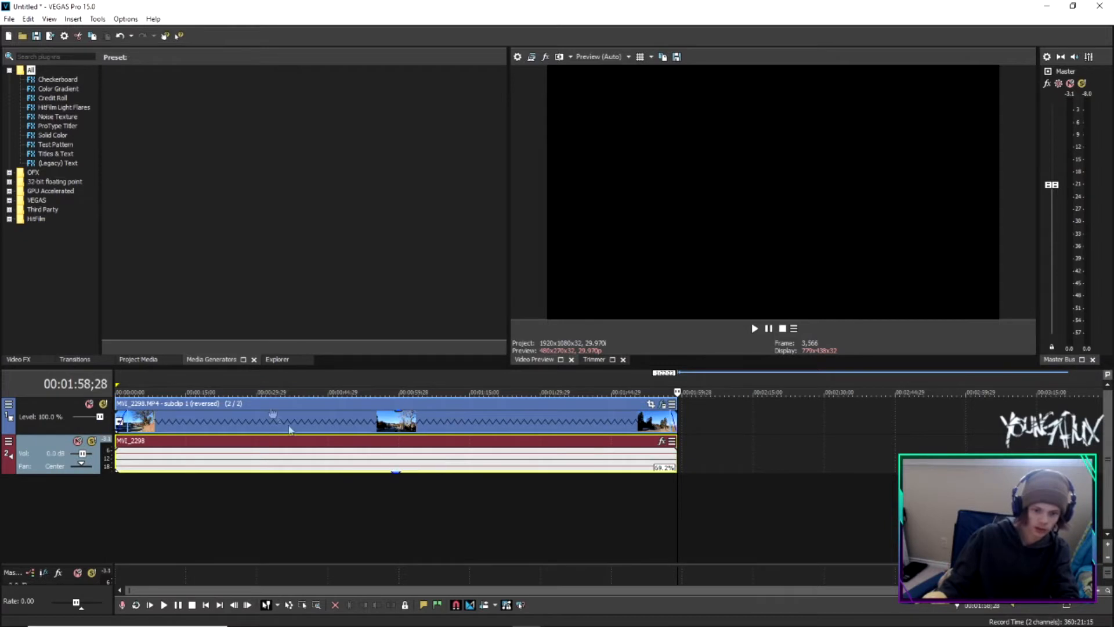
left_click(119, 381)
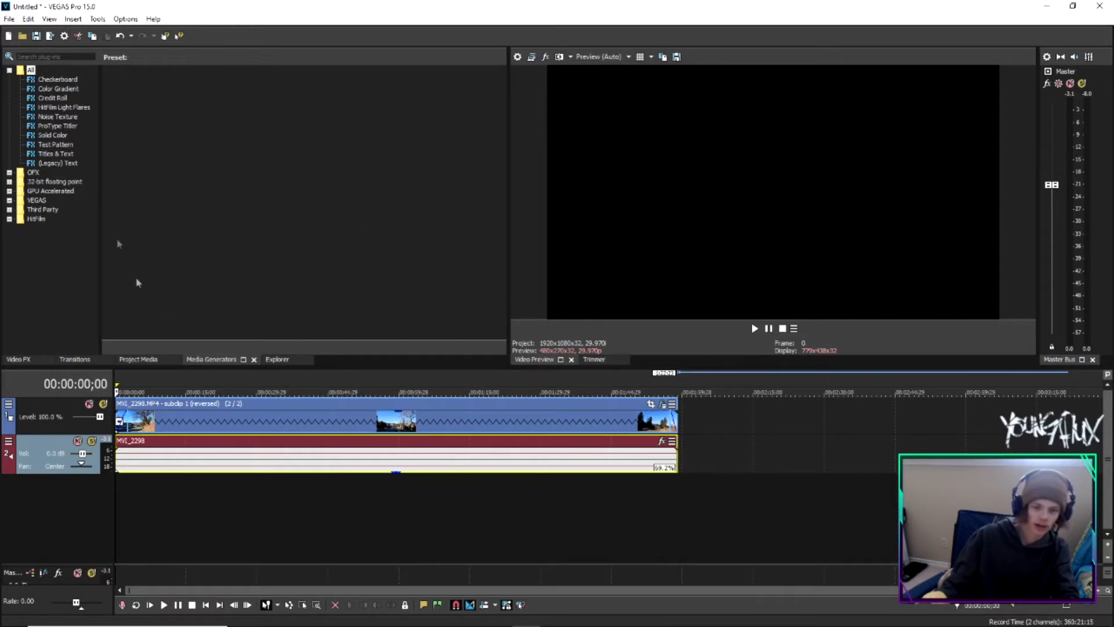
left_click(9, 18)
left_click(44, 109)
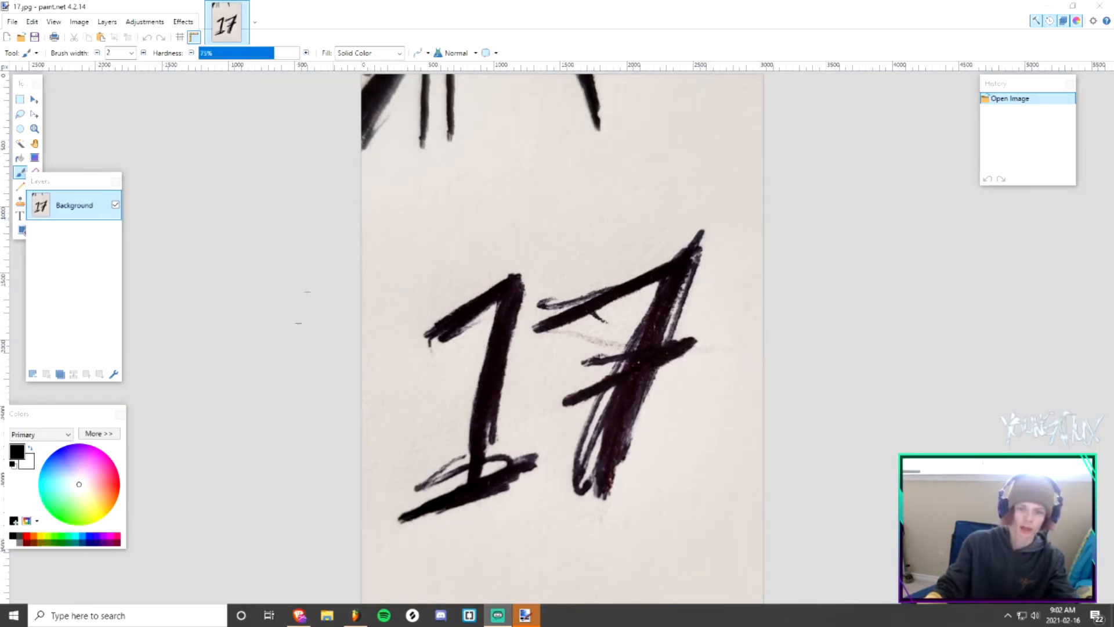
In paint.net, crop the 17 image to a rectangle around the lettering
key("s")
mouse_move(288, 177)
left_mouse_down()
mouse_move(870, 460)
mouse_move(916, 537)
mouse_move(917, 573)
left_mouse_up()
key("ctrl+shift+x")
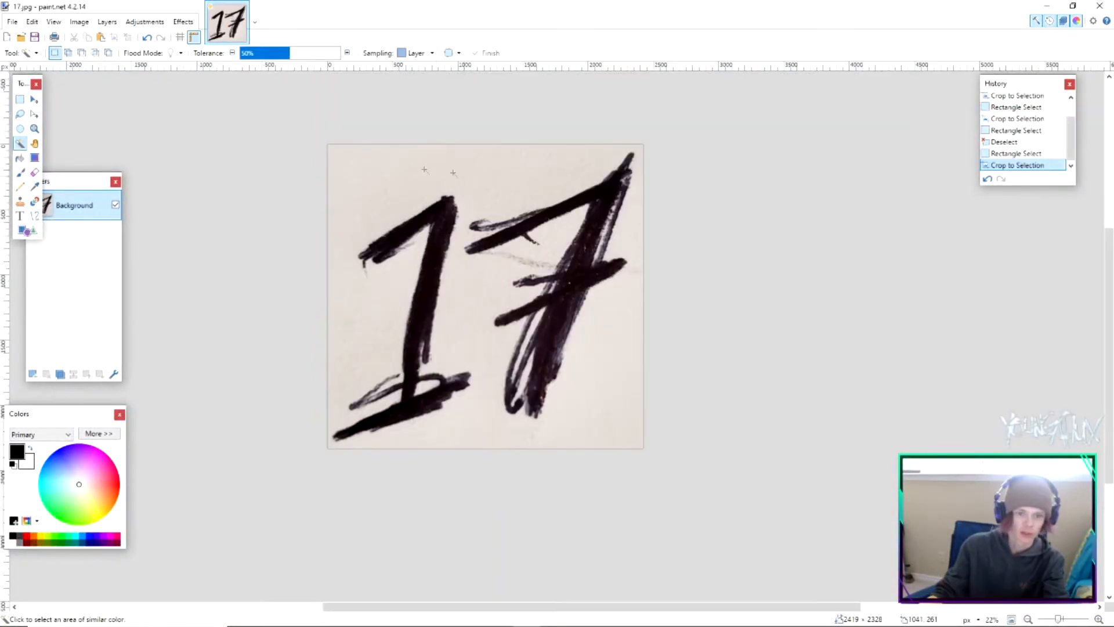
Erase the white background around and inside the 17 with Magic Wand selections
left_click(364, 181)
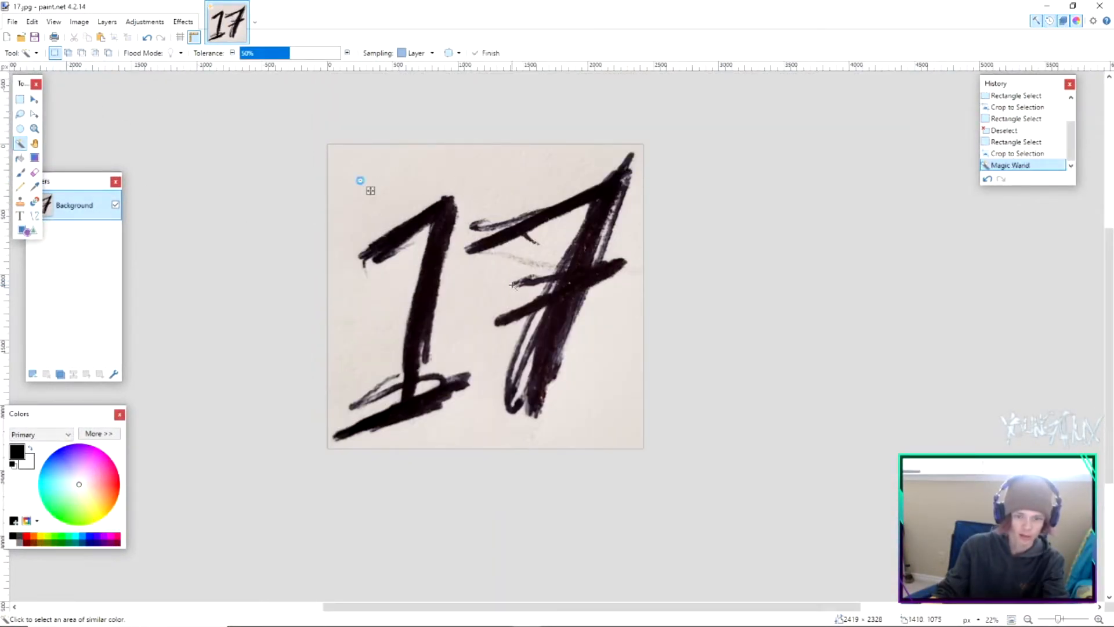
key("Delete")
left_click(431, 394)
key("Delete")
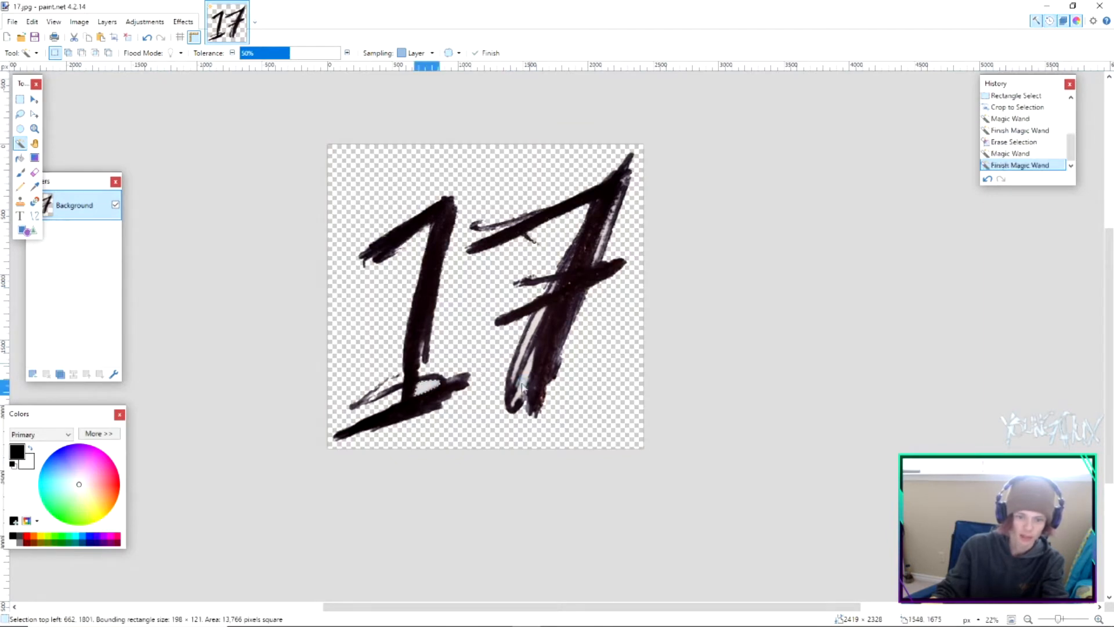
left_click(527, 384)
key("Delete")
left_click(535, 328)
key("Delete")
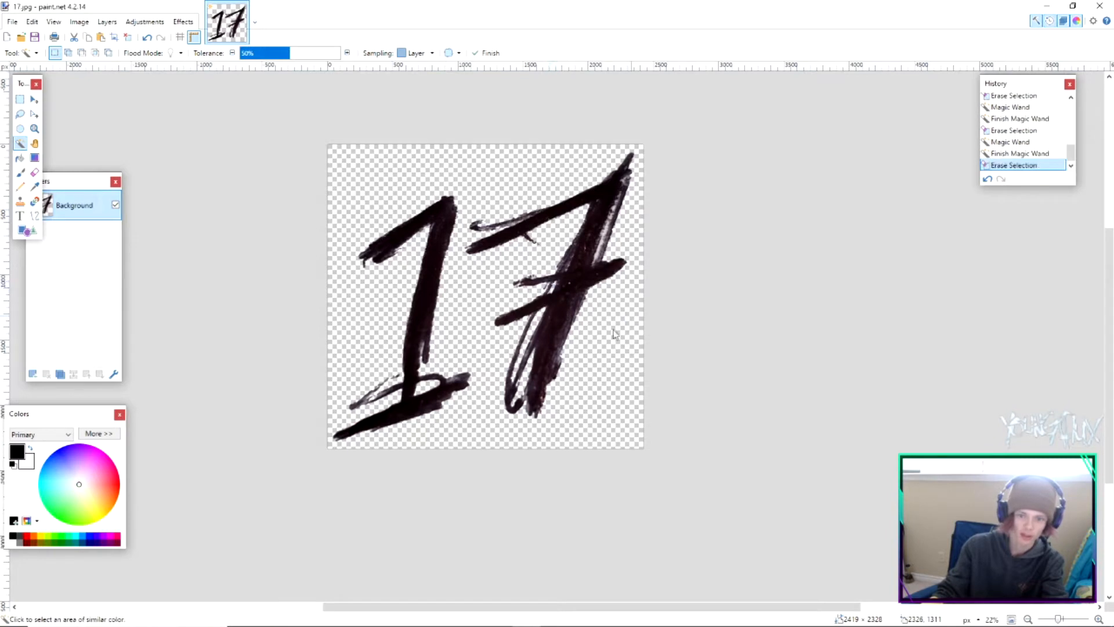
Invert the image's colours and save the file
left_click(146, 21)
left_click(398, 135)
key("ctrl+shift+i")
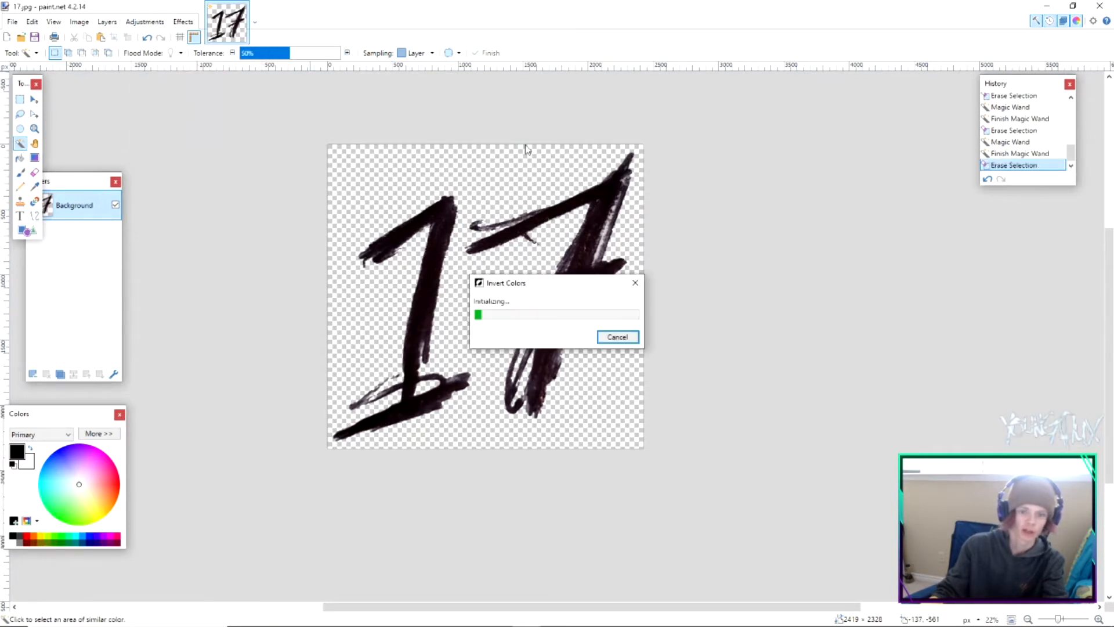
left_click(12, 22)
left_click(66, 123)
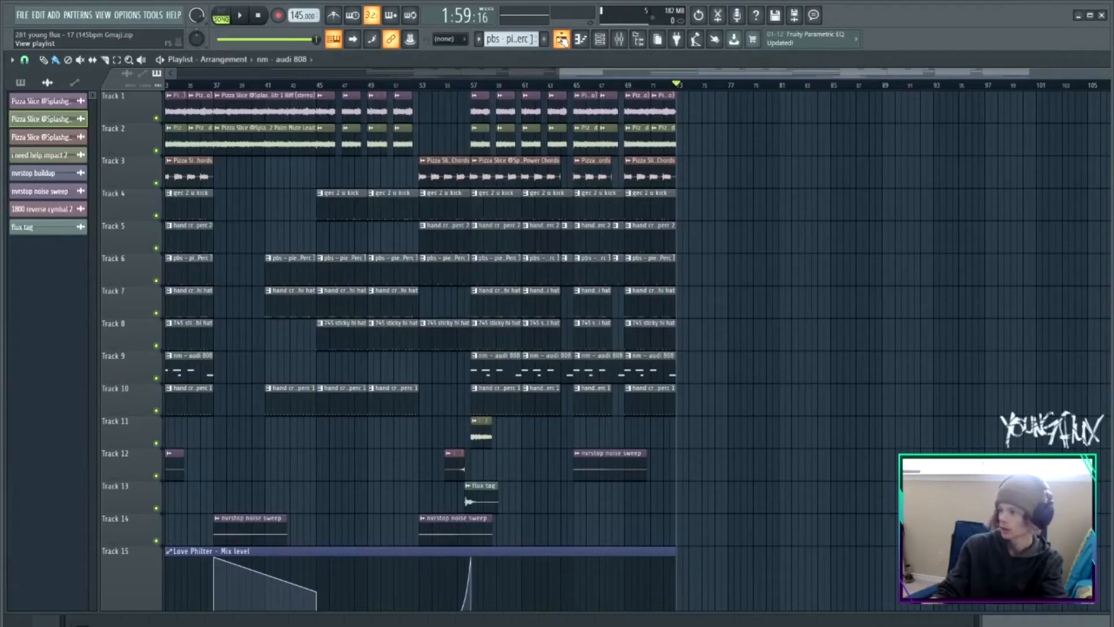
Back in FL Studio, open the mixer and load ZGameEditor Visualizer into an empty master effect slot
left_click(562, 40)
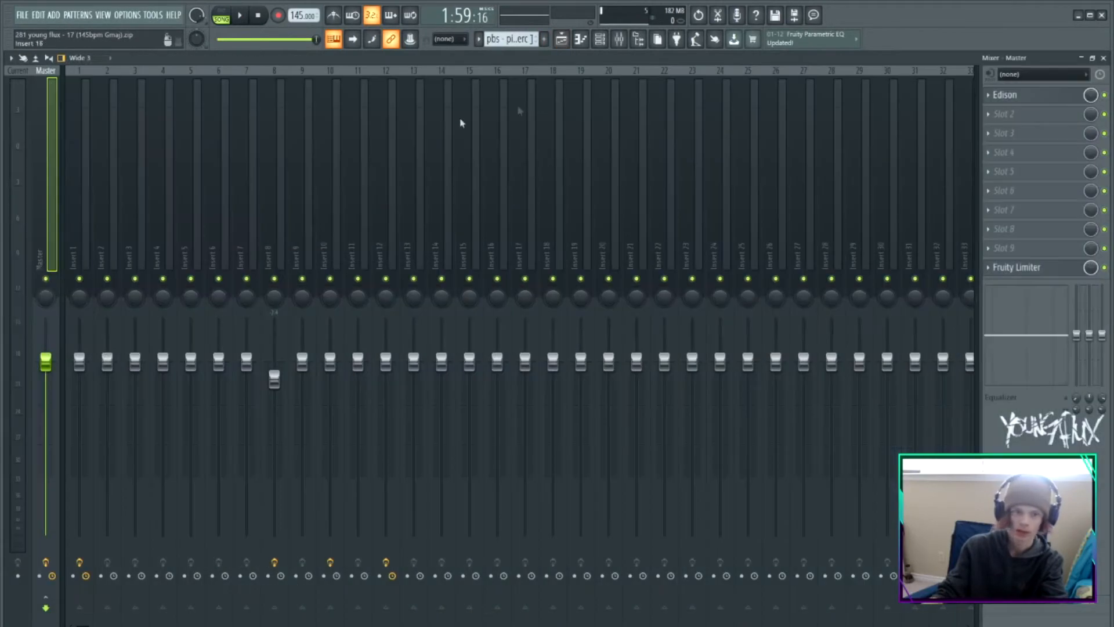
left_click(567, 40)
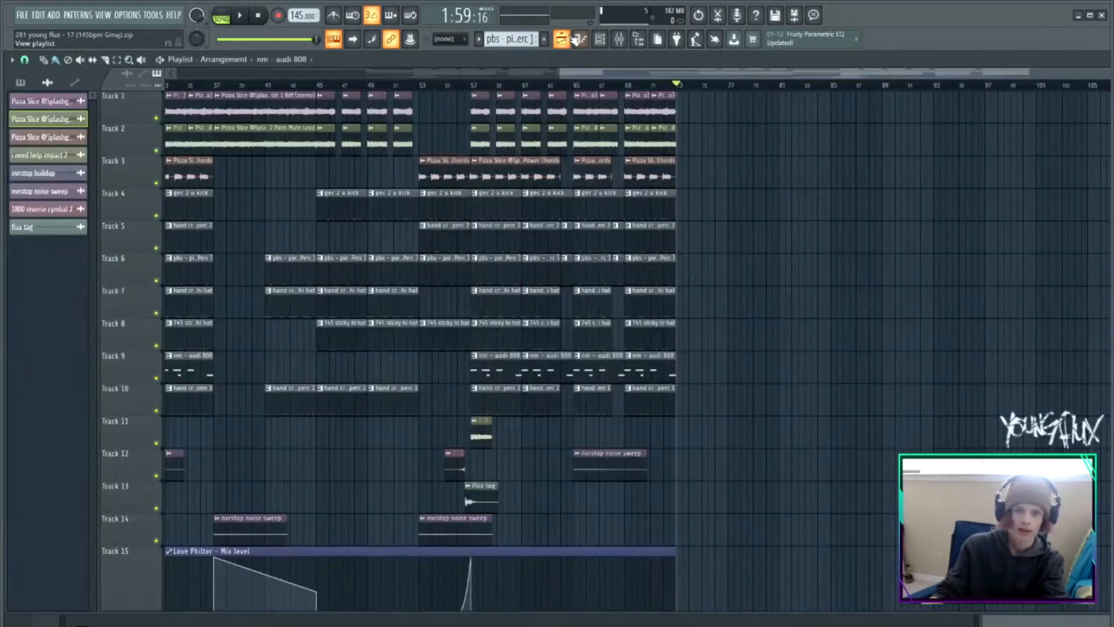
left_click(565, 40)
left_click(619, 40)
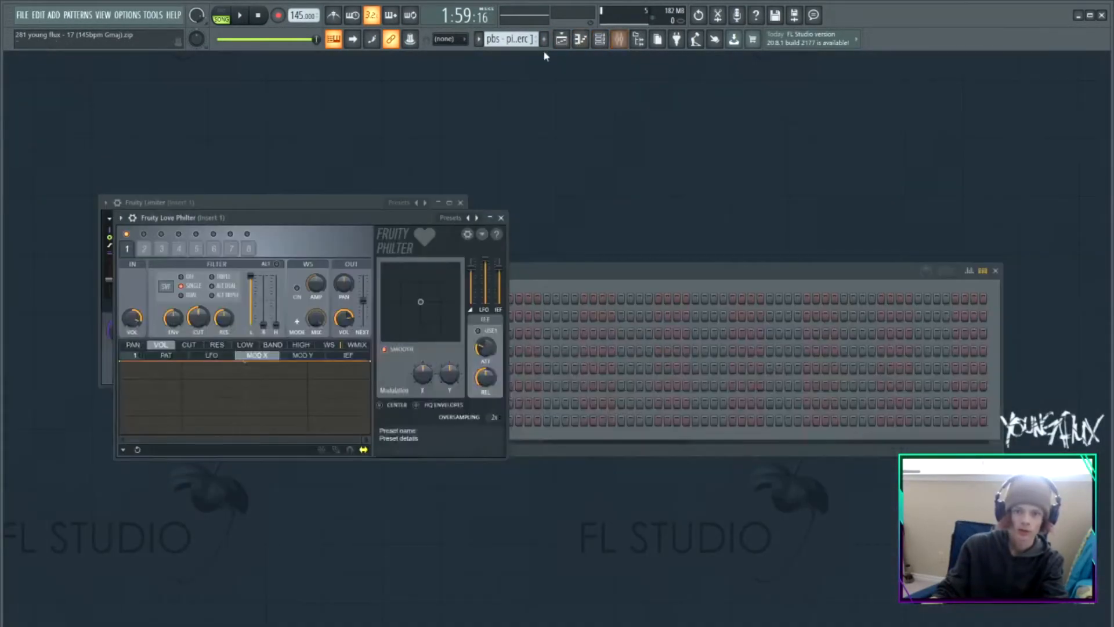
left_click(619, 39)
left_click(1016, 255)
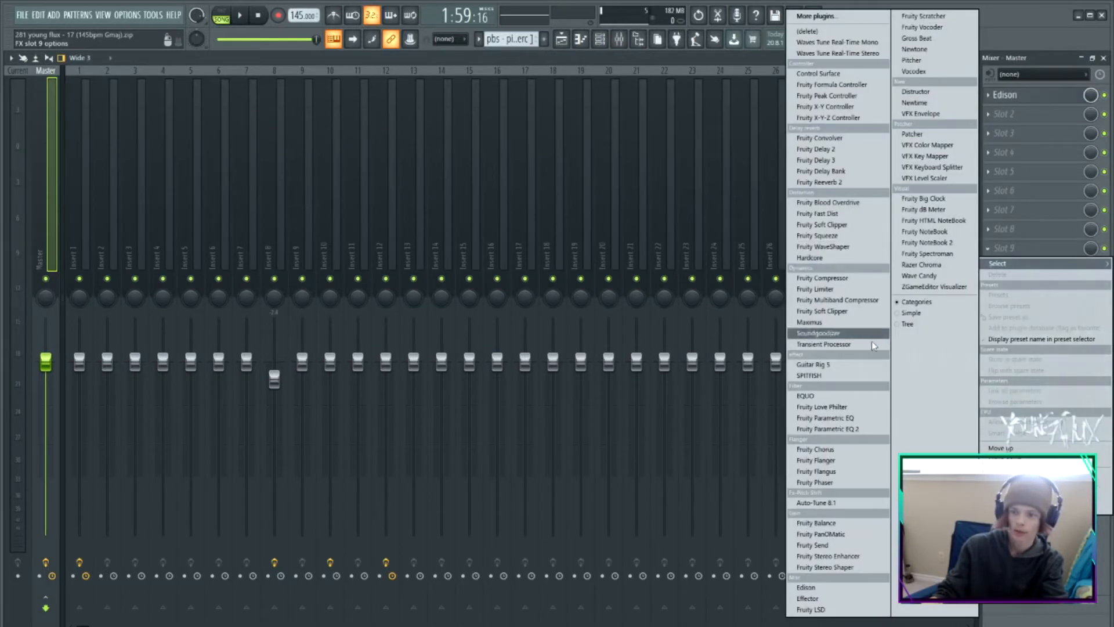
left_click(869, 342)
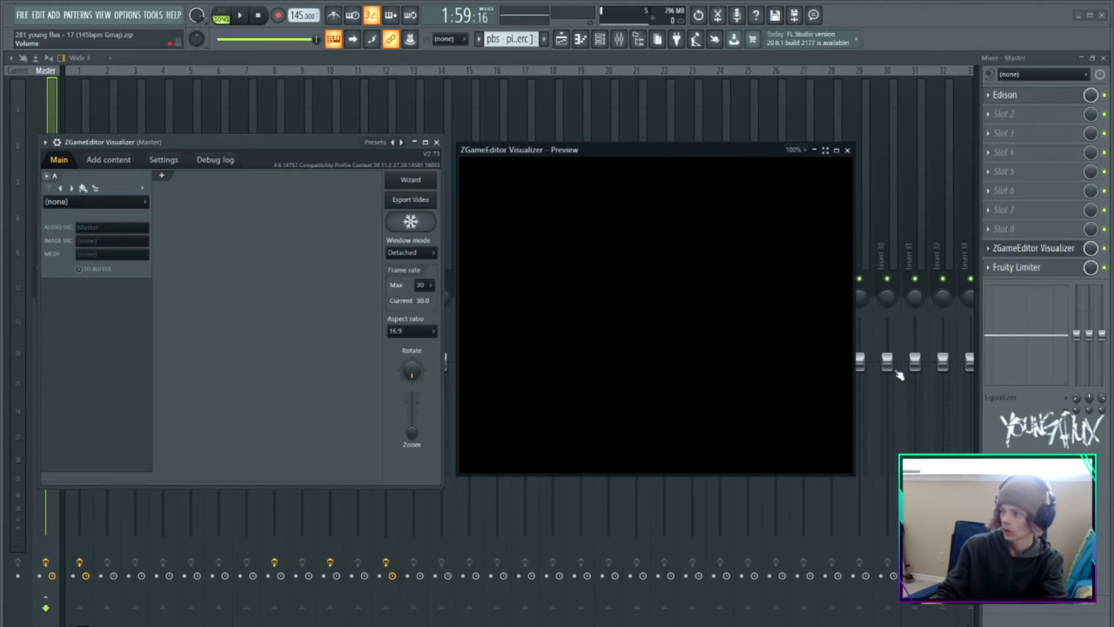
Load the YOUNG FLUX BEATS 11 preset into ZGameEditor Visualizer
left_click(994, 251)
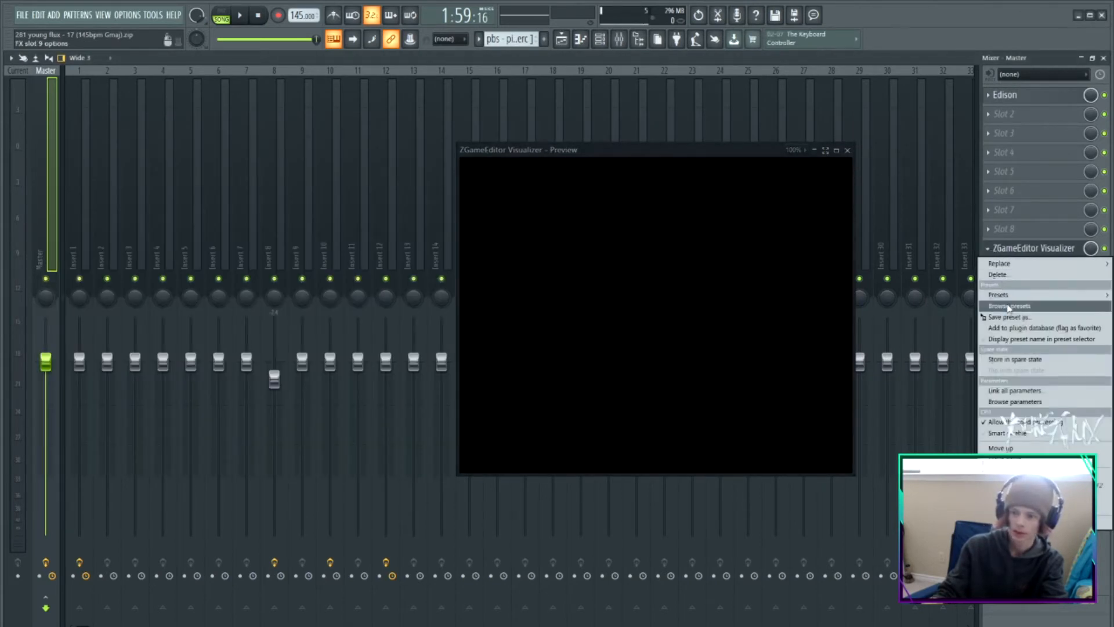
mouse_move(994, 300)
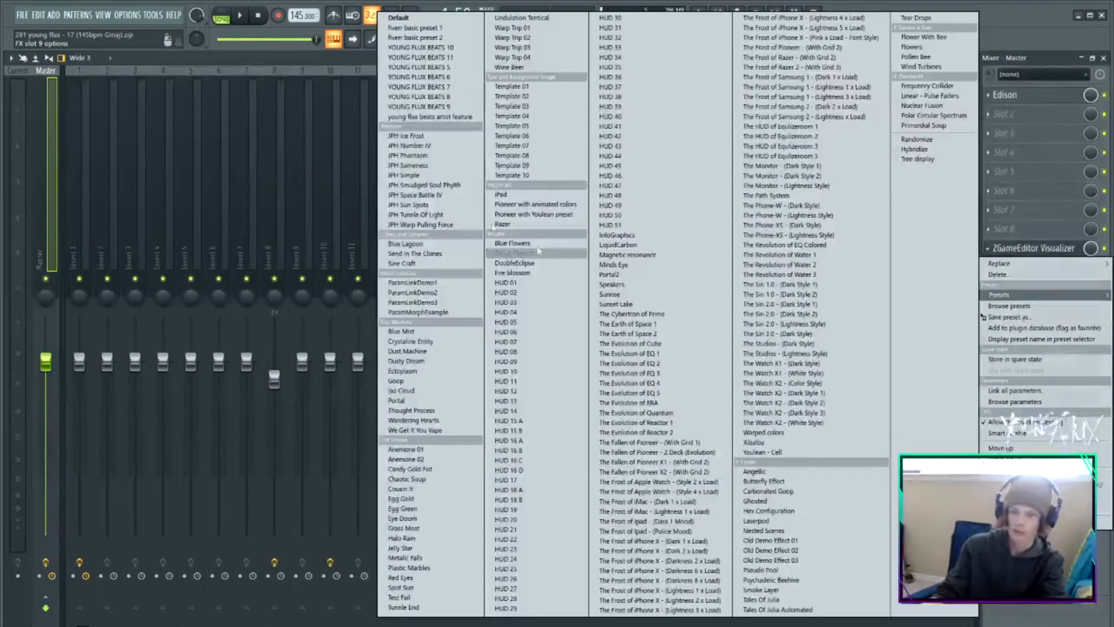
left_click(438, 57)
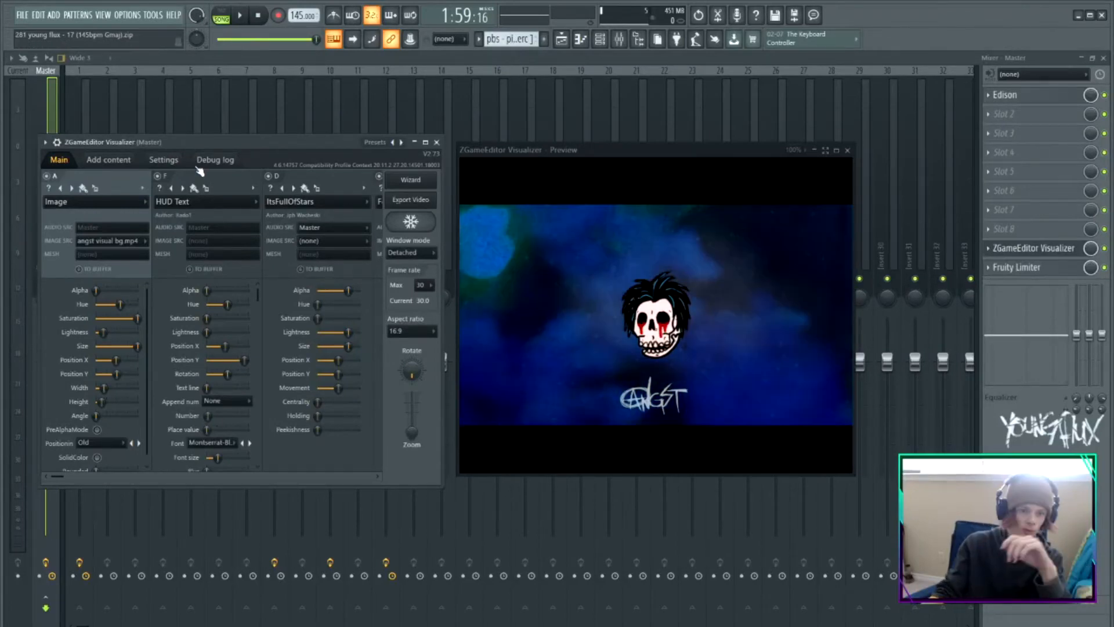
Add the 17 bg.mp4 video to the visualizer's content and use it as the background image layer's source
left_click(109, 159)
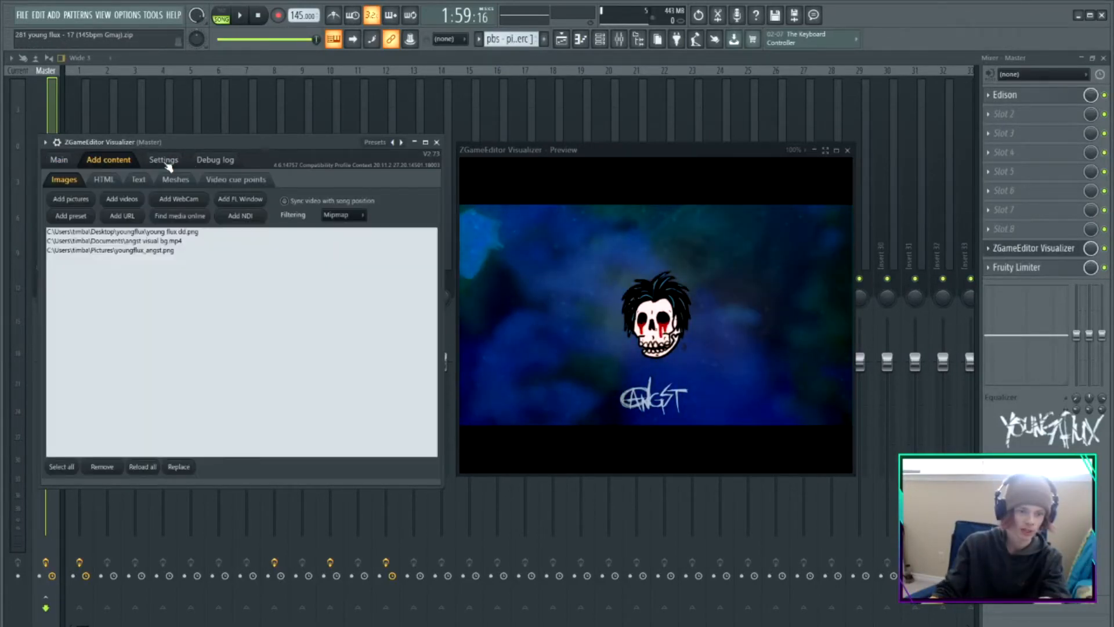
left_click(58, 160)
left_click(108, 159)
left_click(122, 199)
left_click(416, 260)
left_click(424, 219)
left_click(424, 254)
key("Escape")
left_click(65, 163)
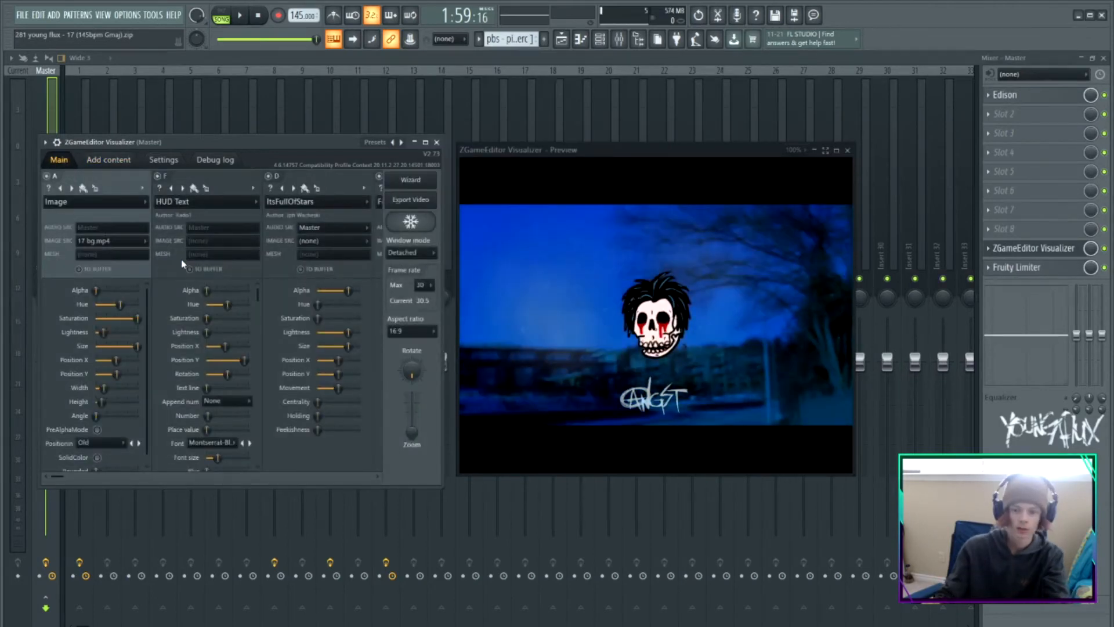
Add the 17.png picture from the Desktop to the visualizer's image content list
left_click(122, 162)
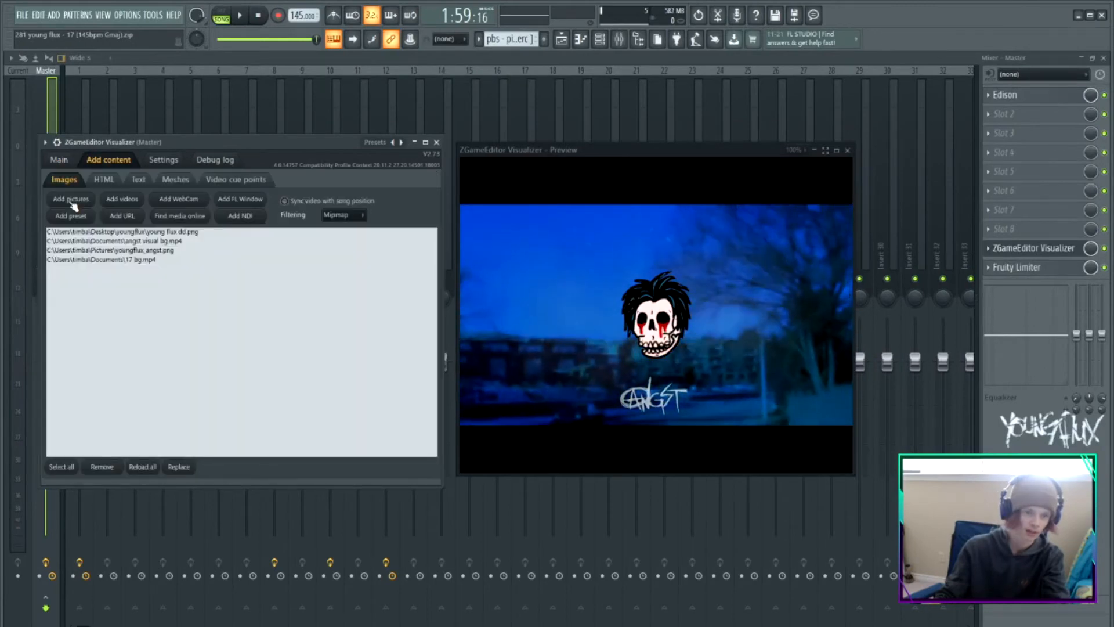
left_click(69, 199)
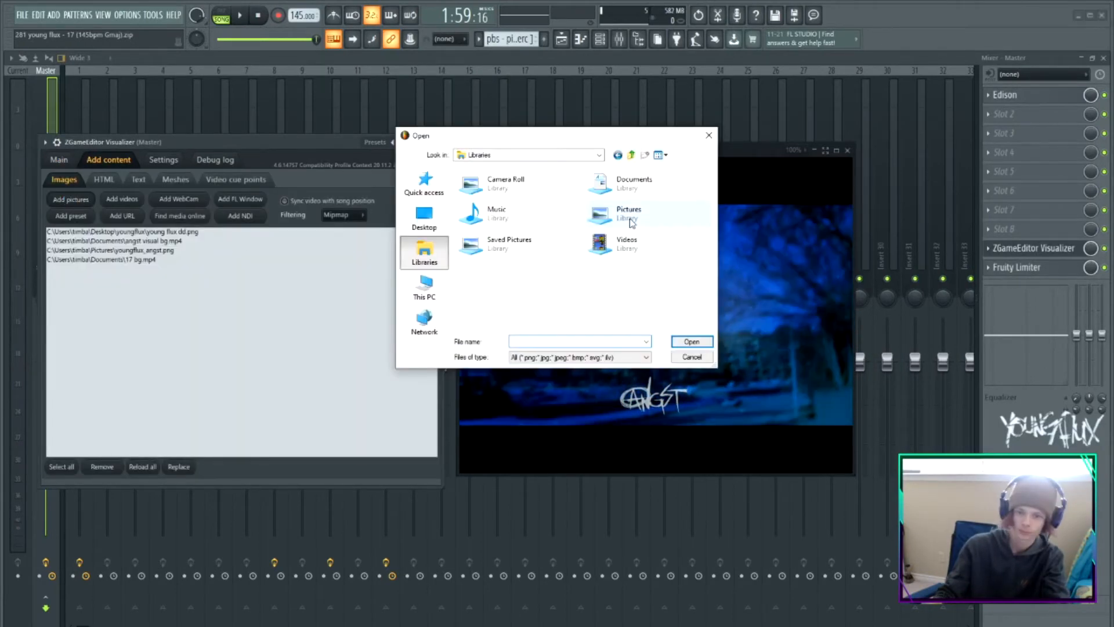
left_click(424, 219)
scroll(503, 285, "down", 5)
double_click(505, 290)
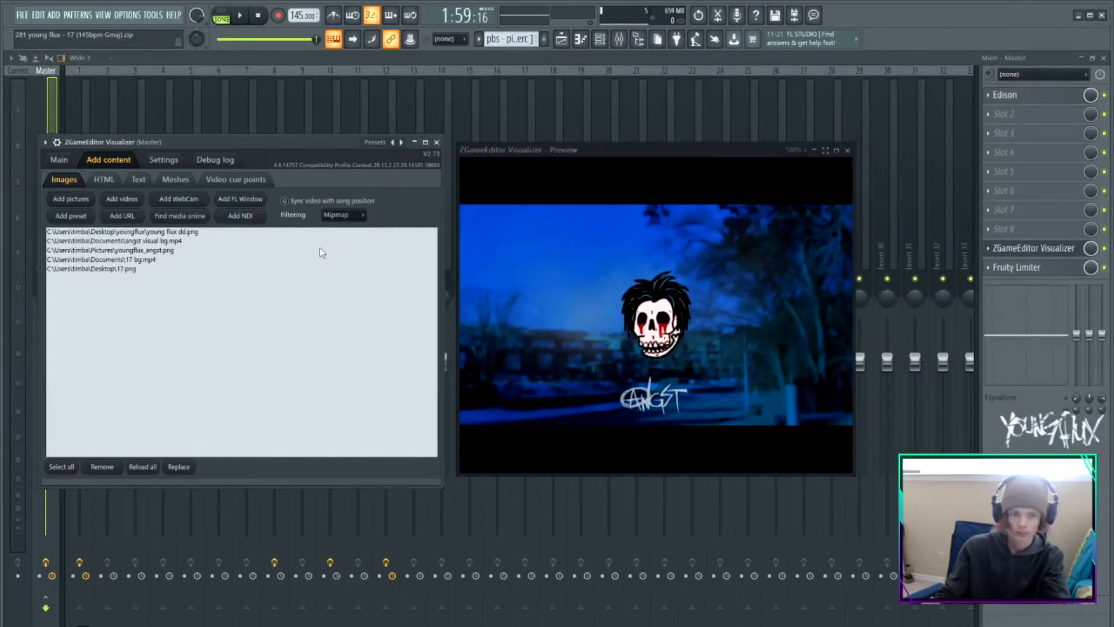
Set the logo text image layer's source to 17.png so the new logo replaces the old one
left_click(66, 162)
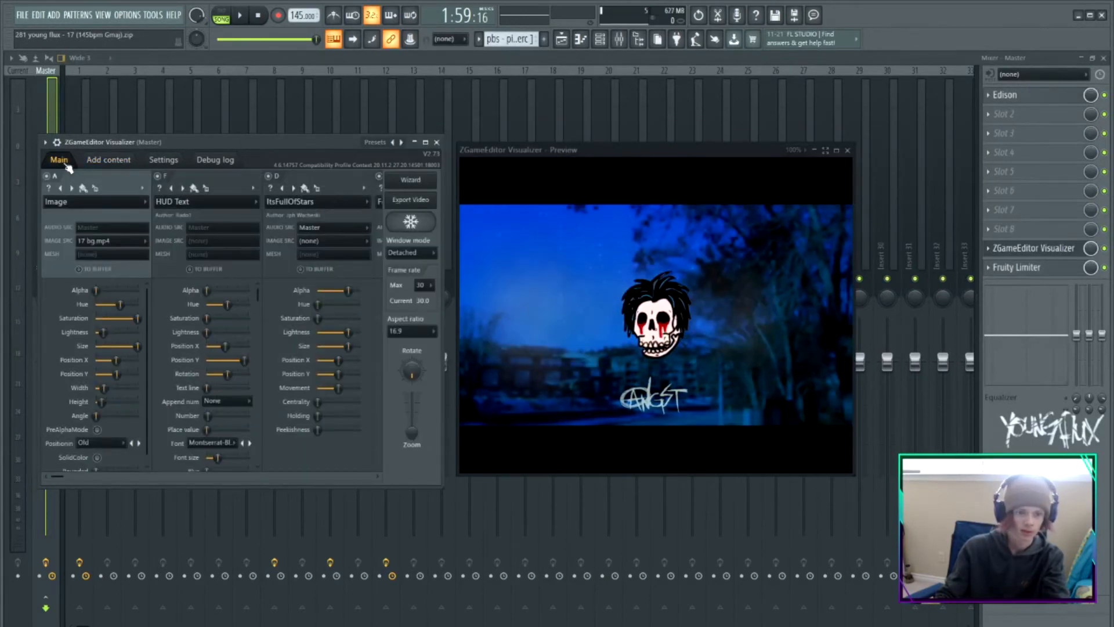
left_click_drag(59, 475, 267, 476)
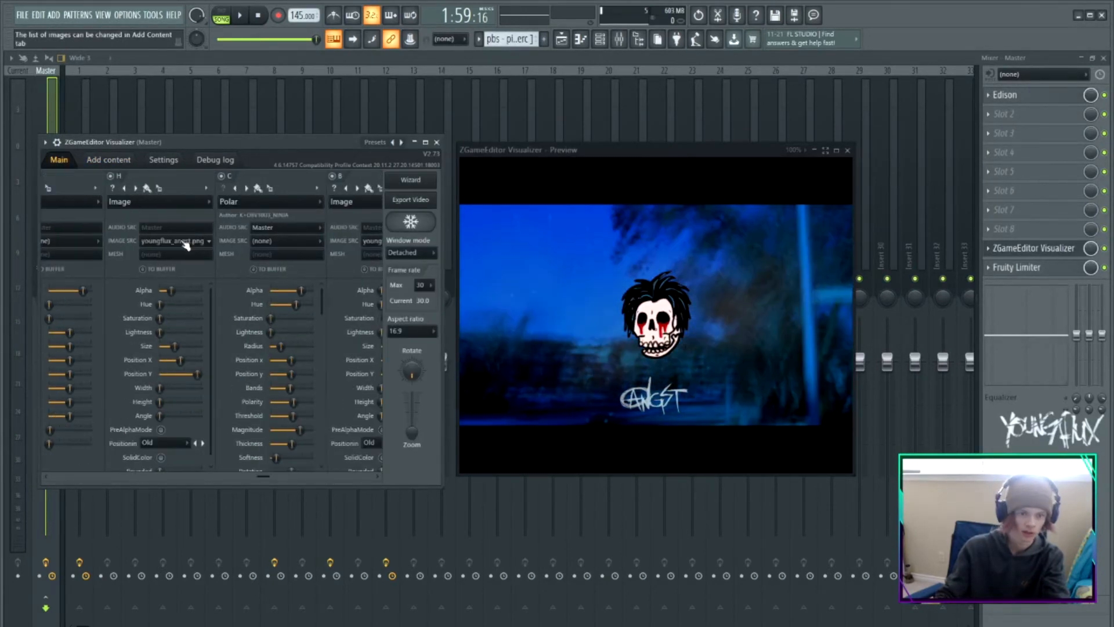
scroll(186, 245, "down", 1)
Play the beat to preview the visualizer, then start a video export under the default file name
key("space")
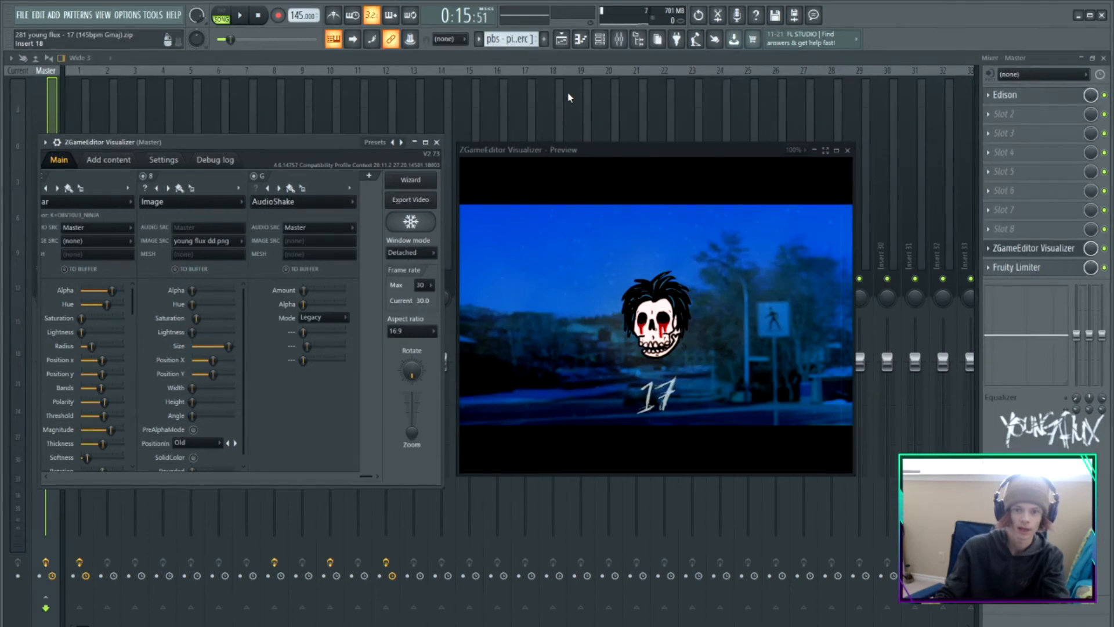
key("F6")
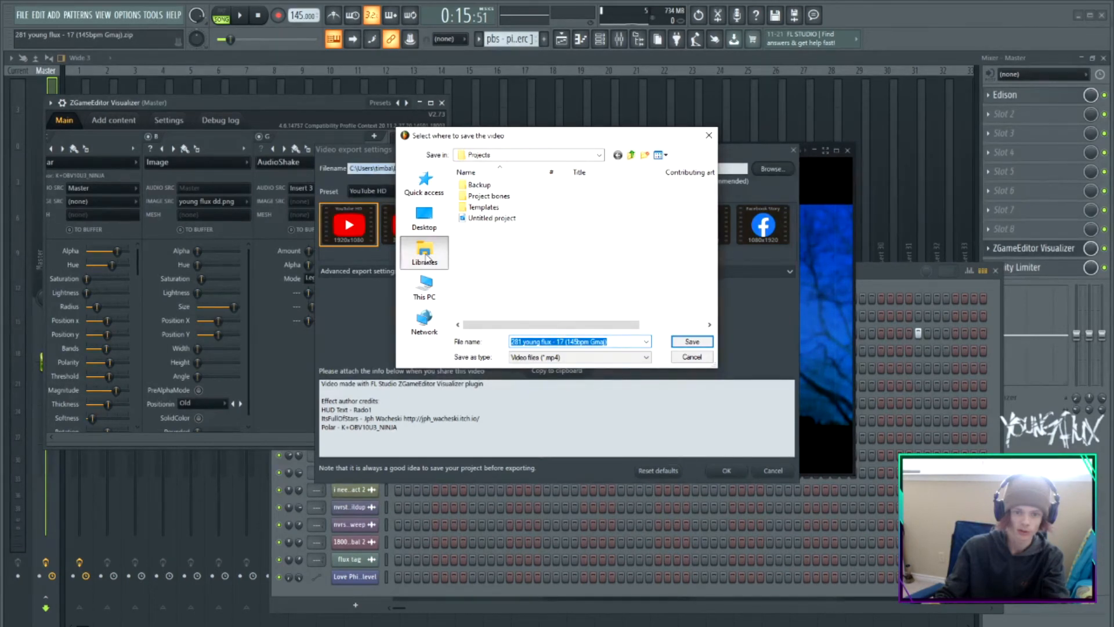
left_click(692, 341)
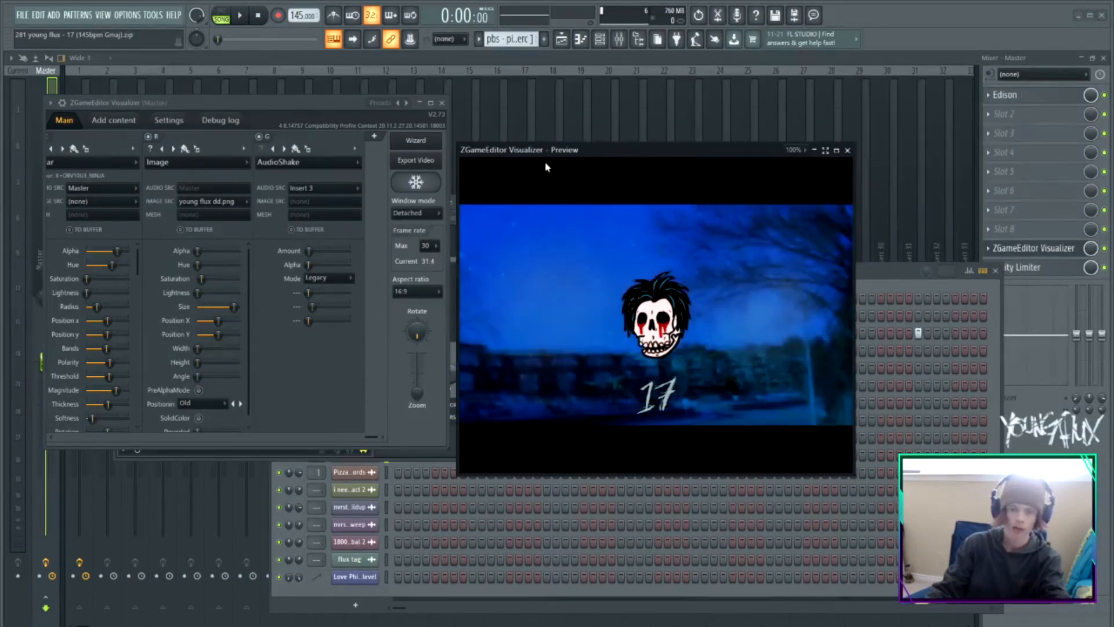
Dock the preview into the plugin and set up a video export with the TikTok preset, naming the file tt
left_click_drag(586, 148, 717, 253)
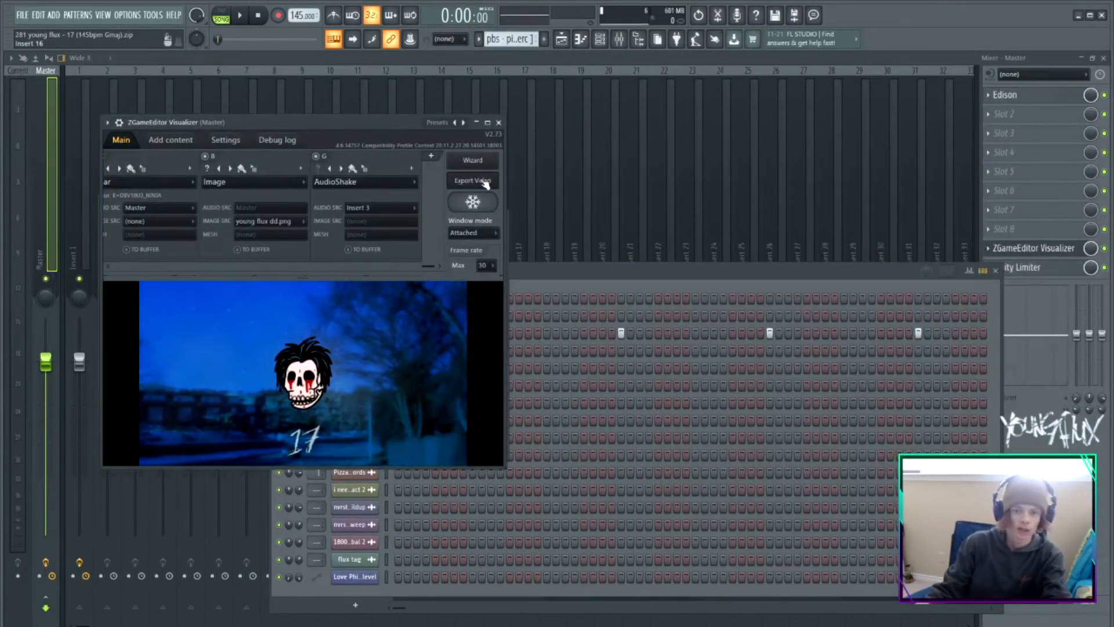
left_click(485, 181)
key("Left")
key("Left")
key("Left")
key("Left")
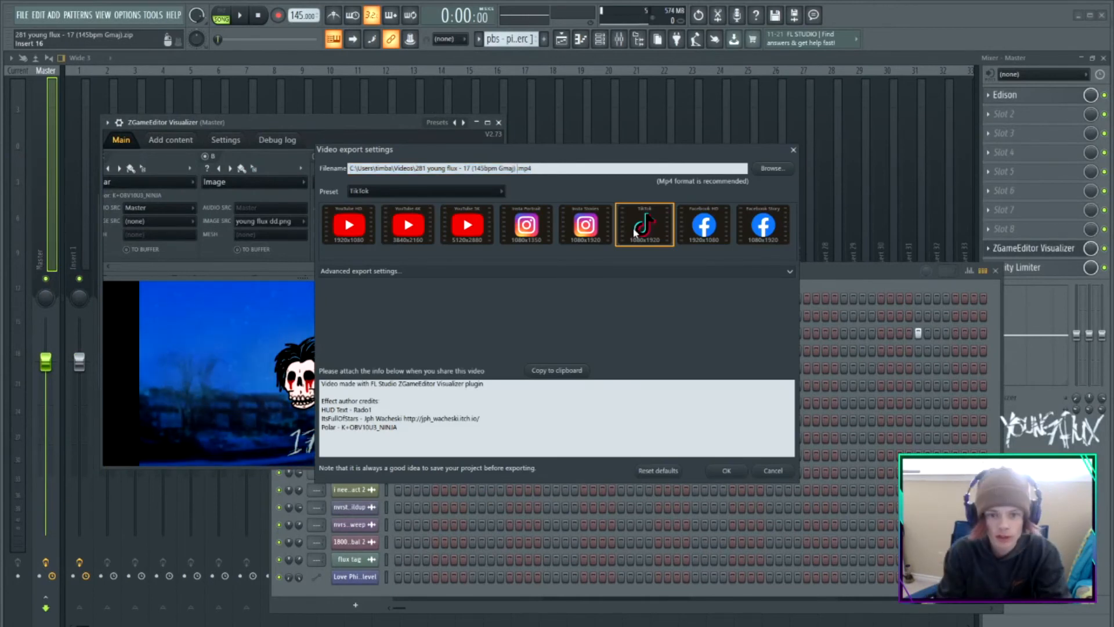
type("tt")
key("Return")
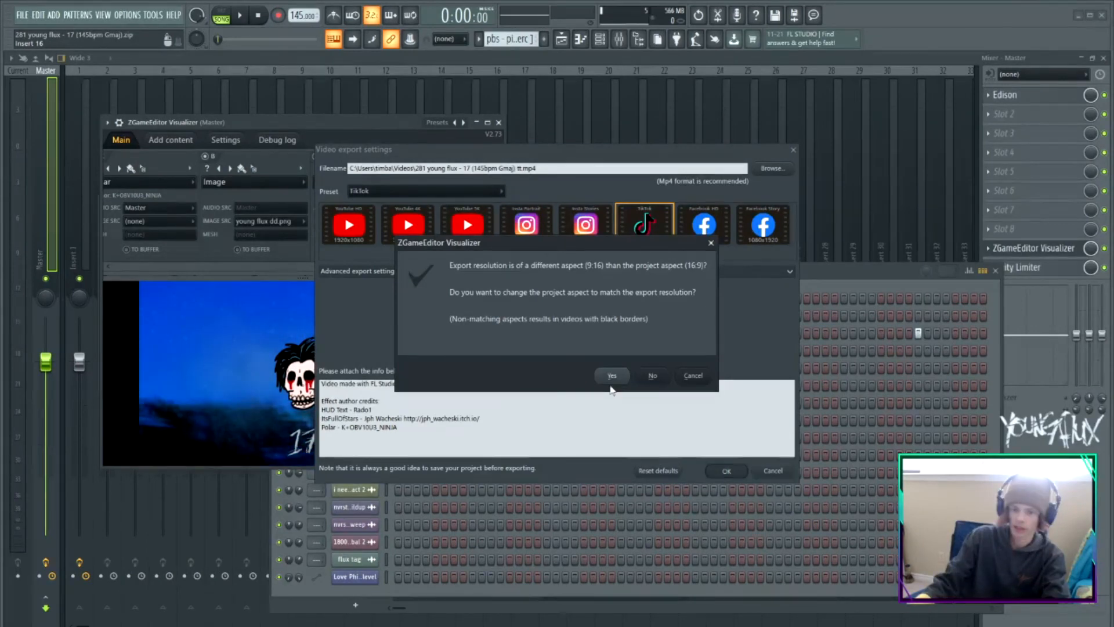
Change the project aspect to match the 9:16 export resolution and reposition the plugin window
left_click(612, 377)
left_click(764, 176)
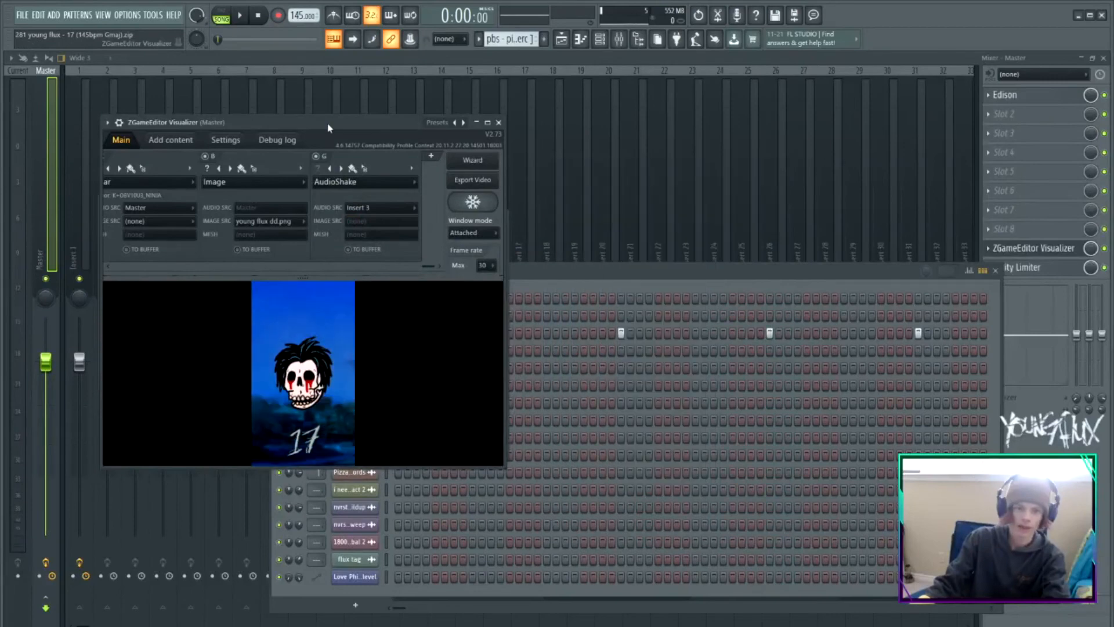
left_click_drag(327, 128, 464, 133)
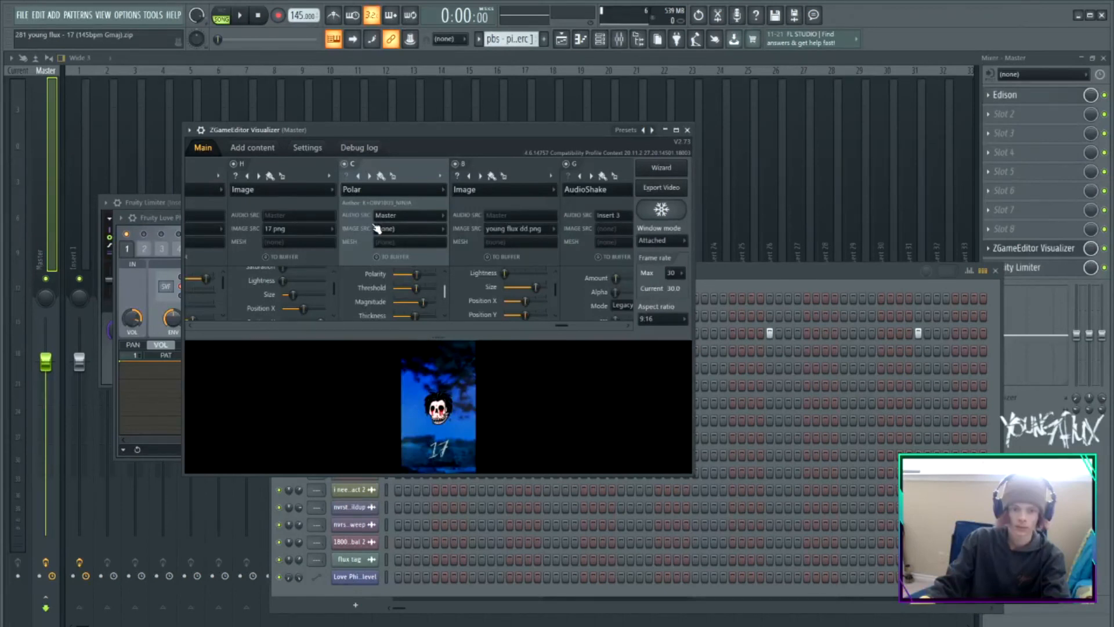
Export the video and play back the exported file to review it
left_click(645, 186)
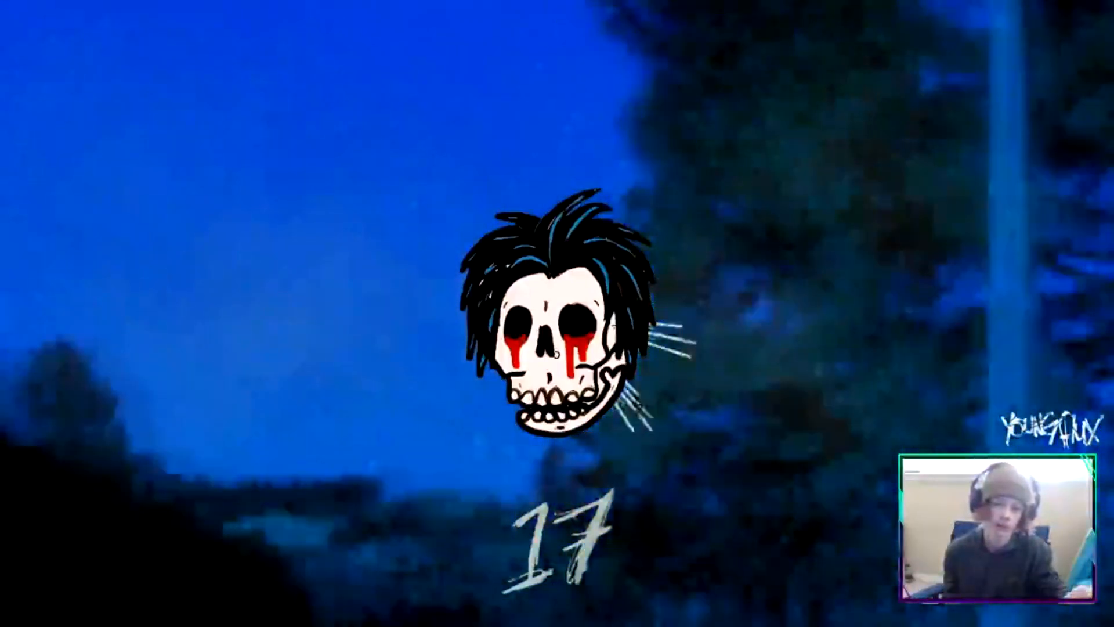
scroll(557, 313, "down", 3)
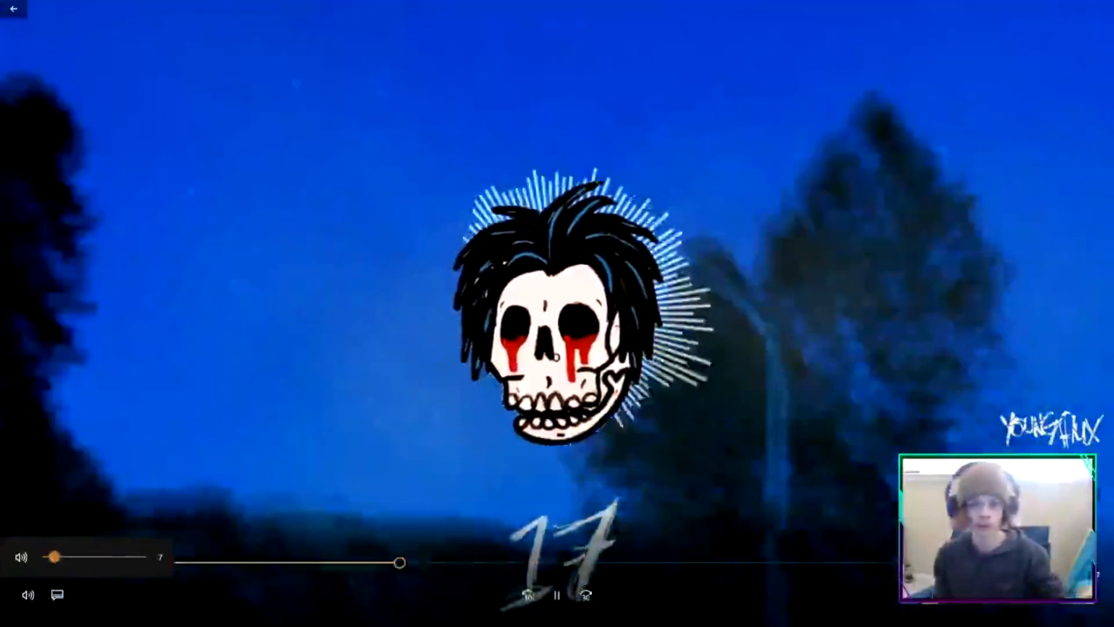